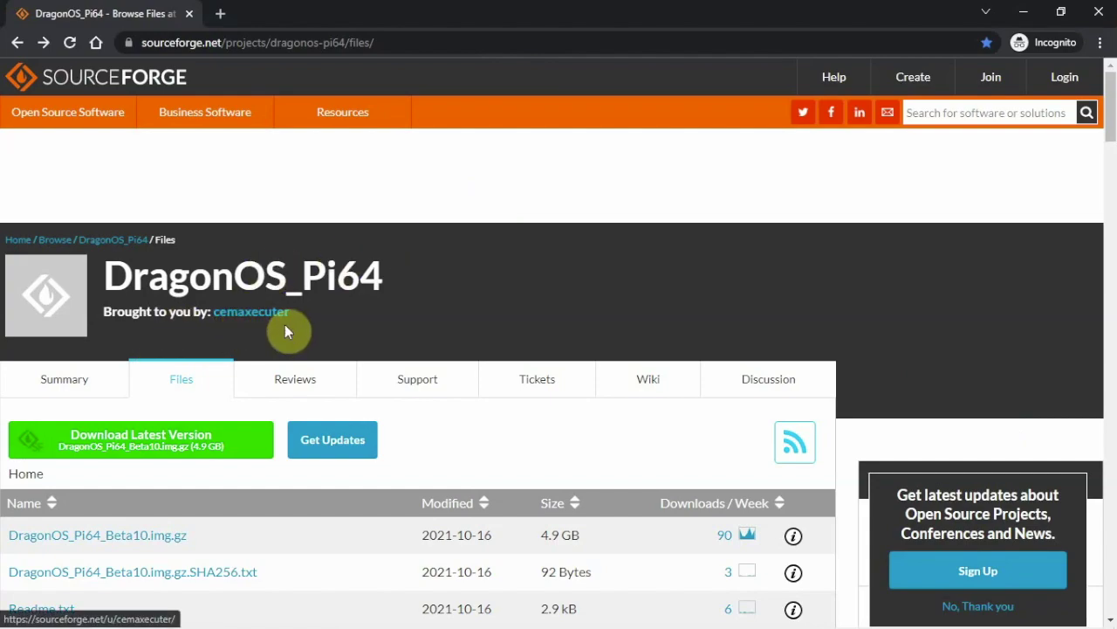
scroll(439, 347, "down", 2)
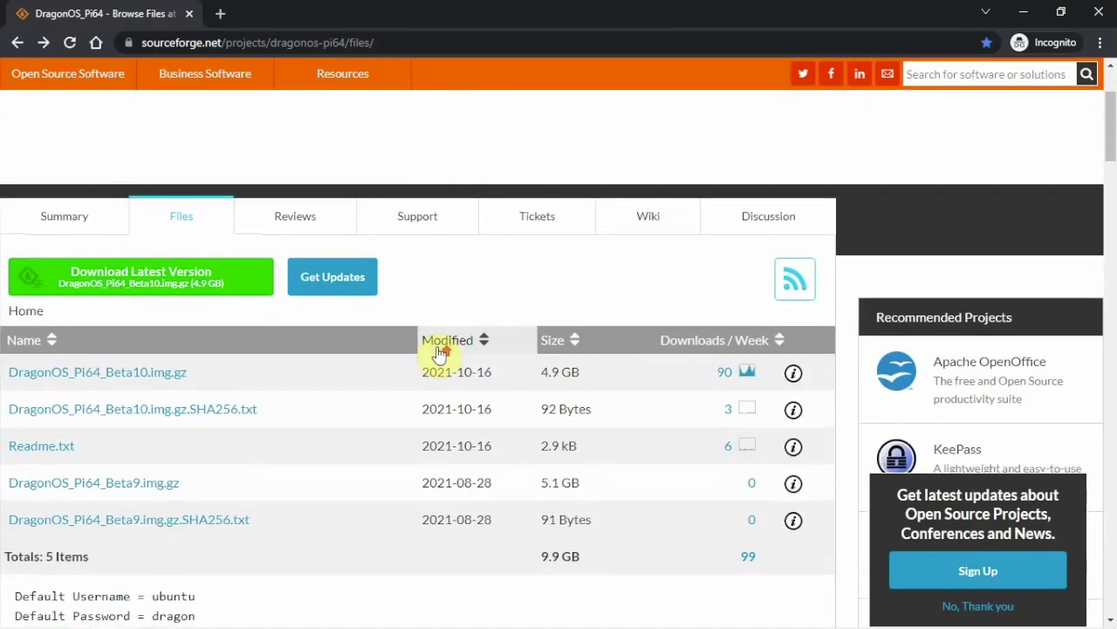
scroll(262, 297, "up", 2)
scroll(331, 317, "down", 2)
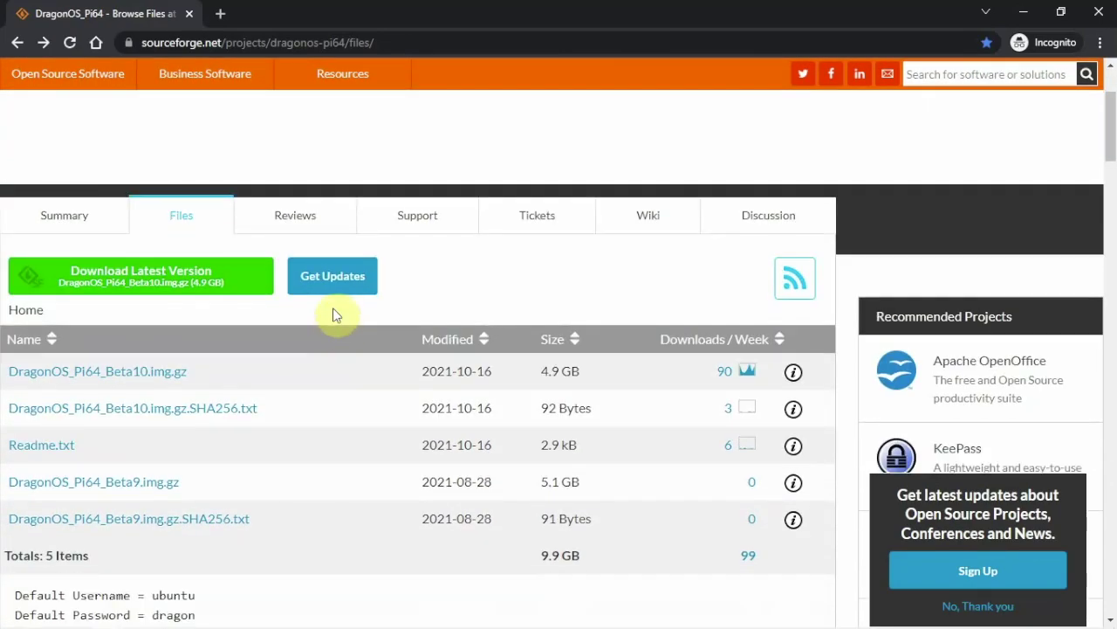
scroll(312, 380, "down", 4)
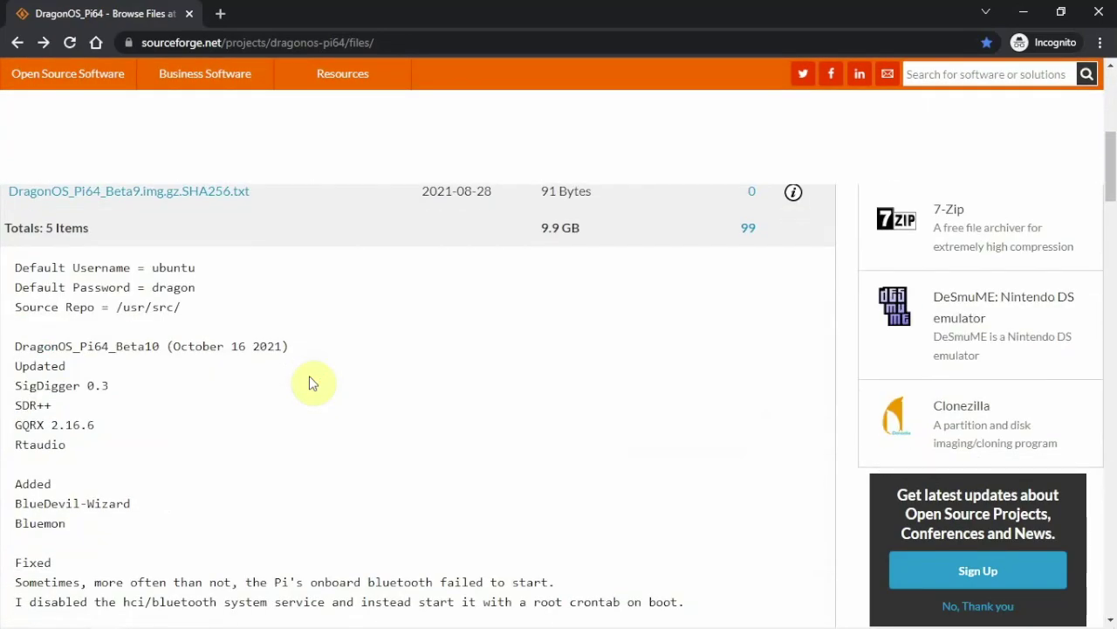
scroll(246, 373, "down", 1)
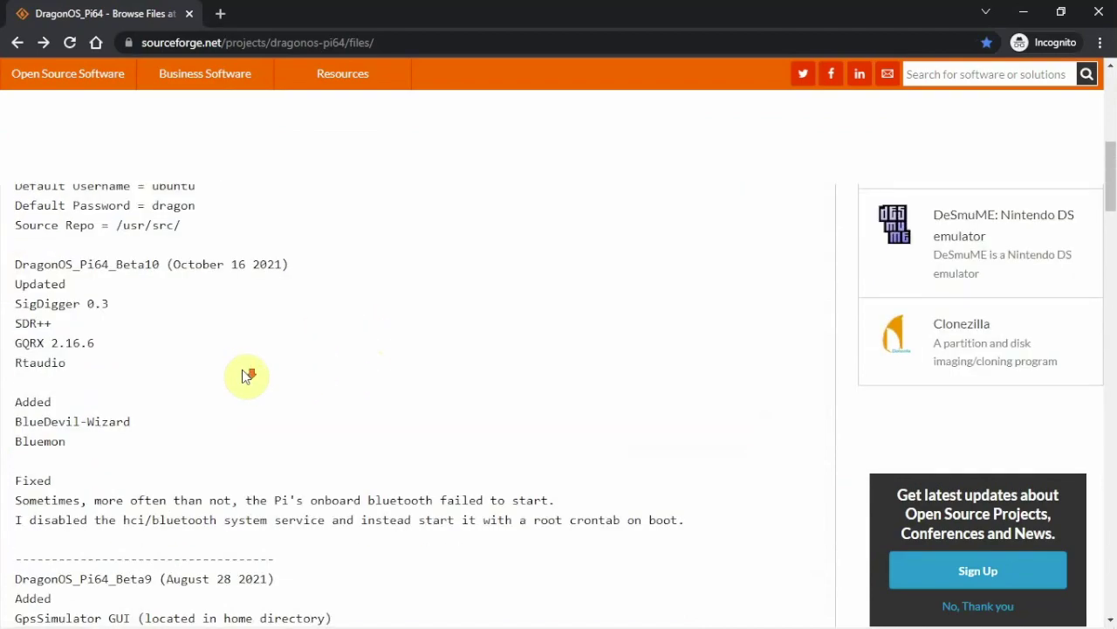
scroll(245, 373, "up", 1)
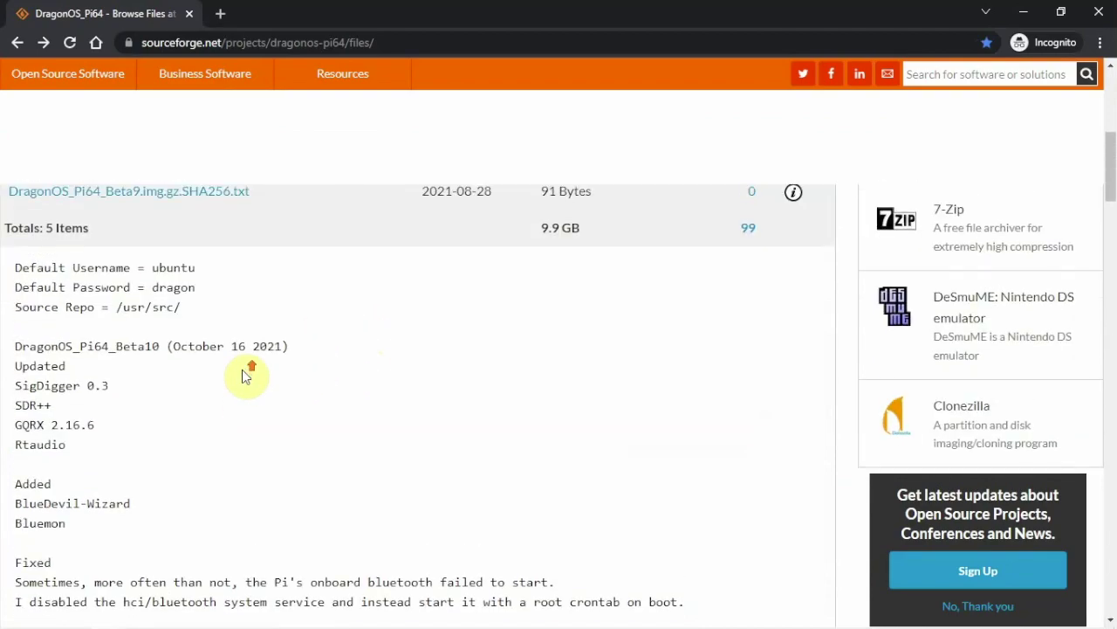
double_click(163, 269)
left_click(166, 287)
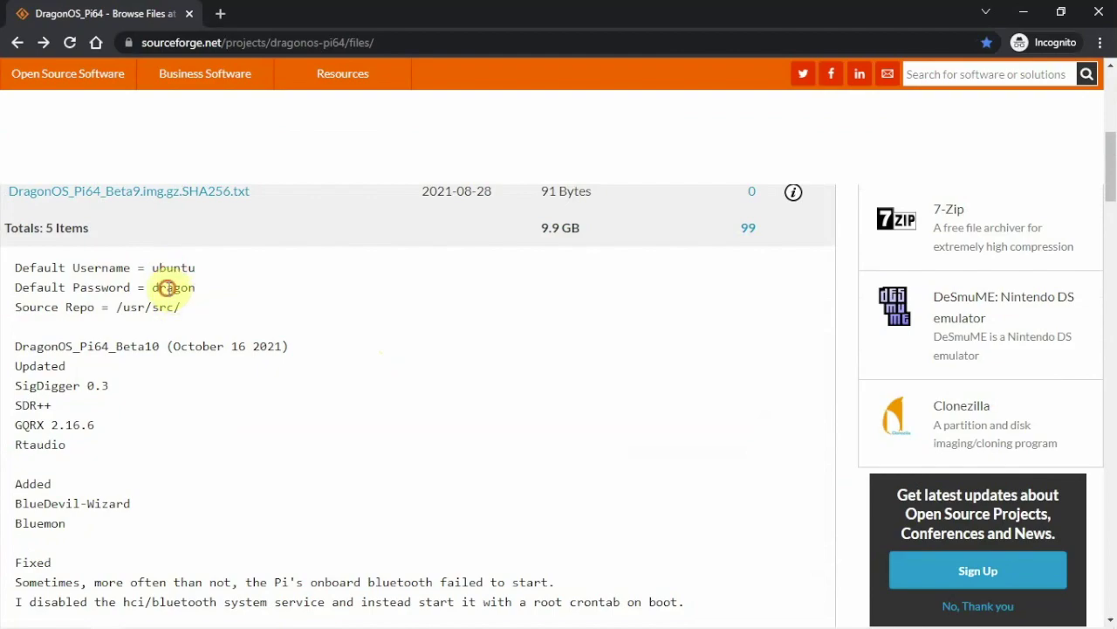
double_click(166, 288)
left_click(184, 375)
scroll(112, 377, "down", 1)
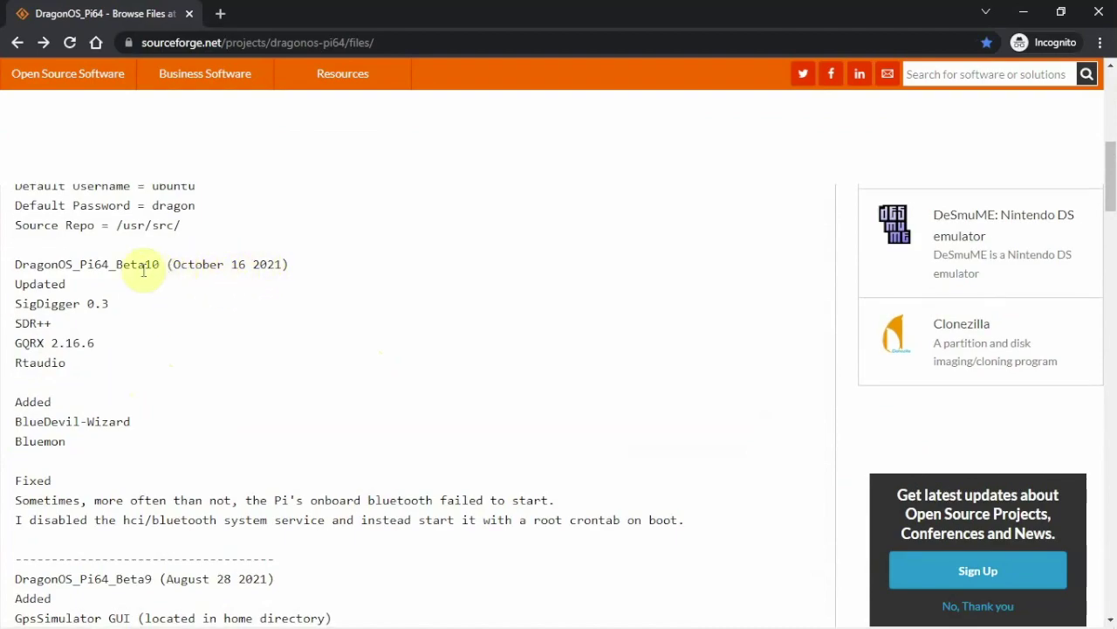
left_click_drag(51, 264, 418, 290)
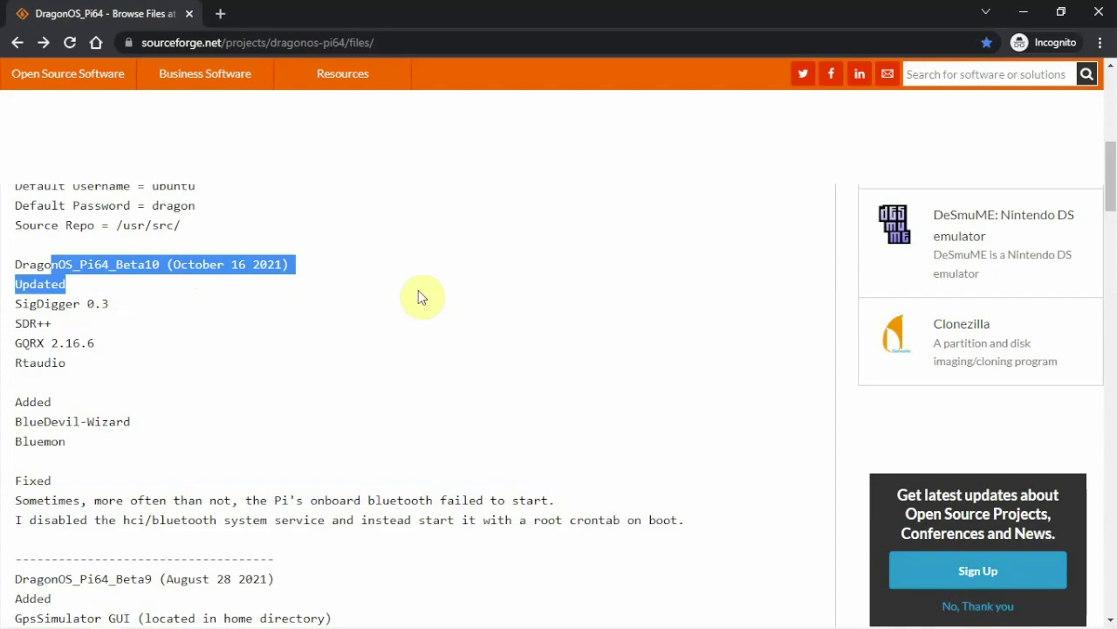
left_click(287, 292)
scroll(37, 280, "down", 1)
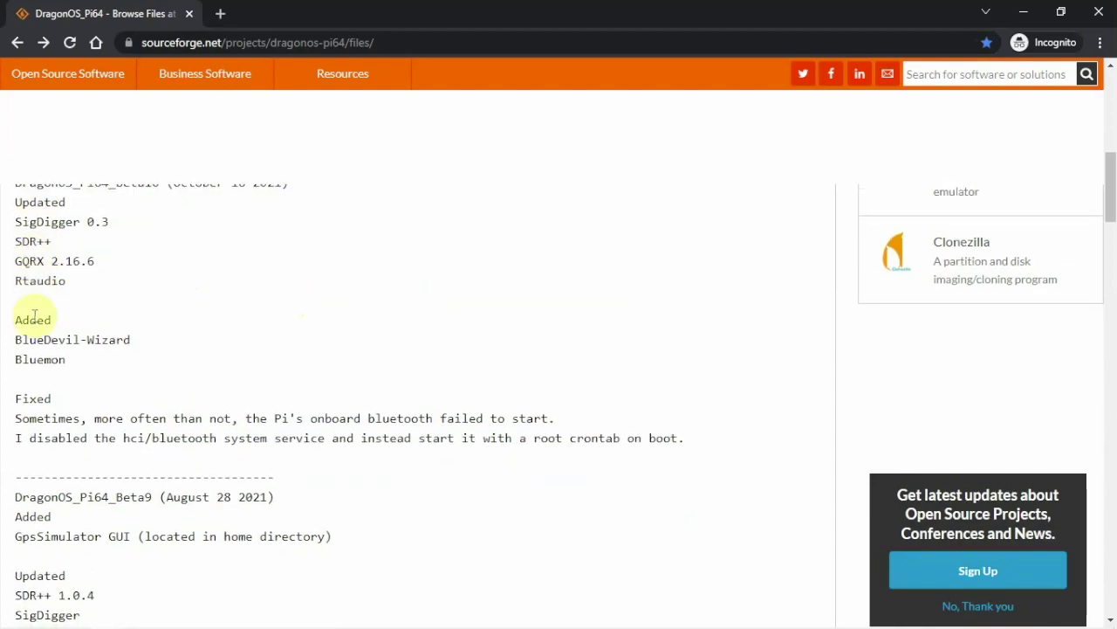
scroll(30, 337, "up", 1)
scroll(30, 332, "down", 2)
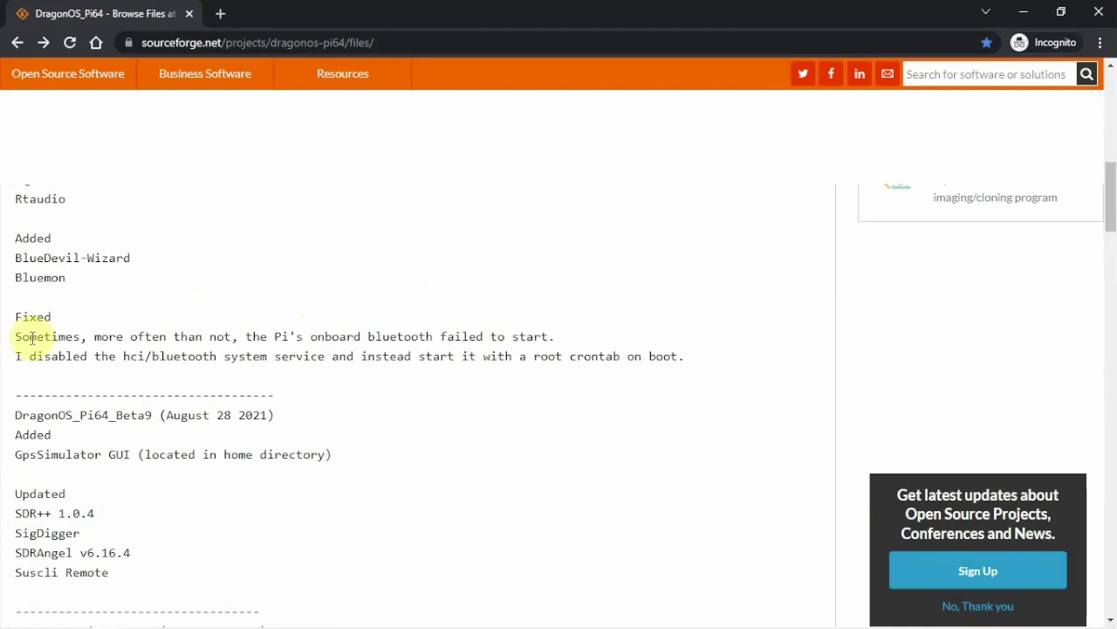
scroll(60, 330, "down", 9)
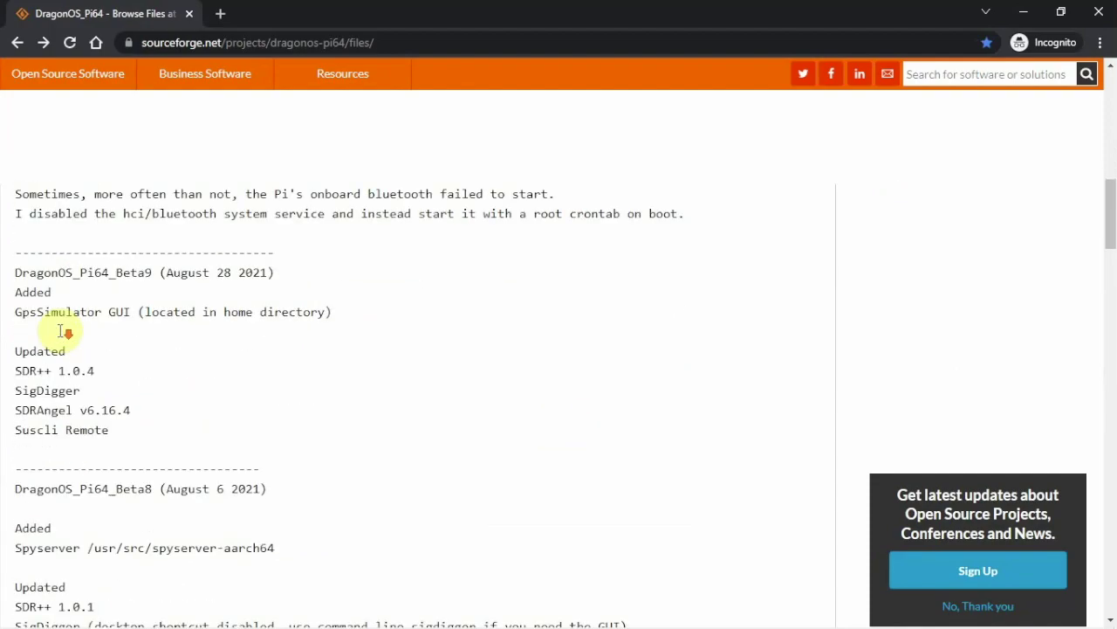
scroll(65, 331, "down", 5)
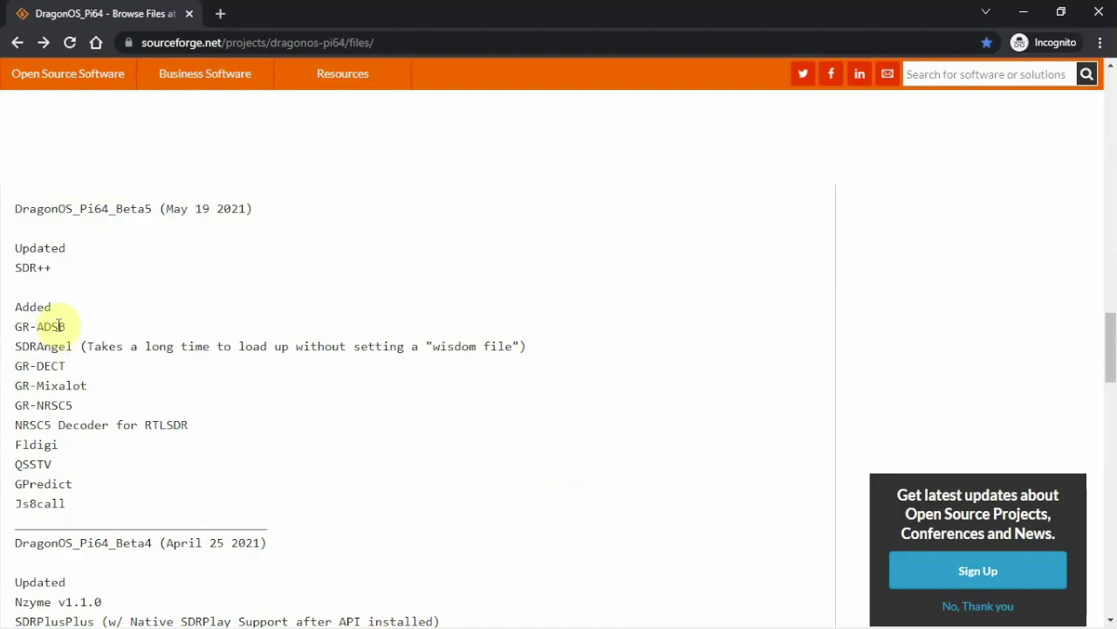
scroll(79, 336, "down", 4)
scroll(98, 336, "up", 15)
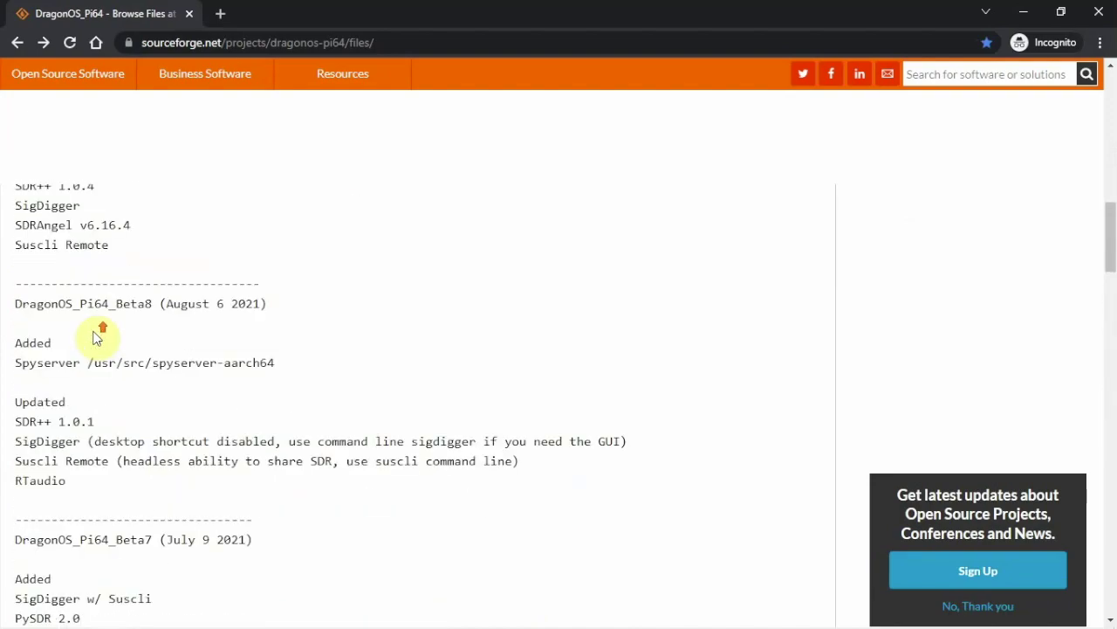
scroll(98, 336, "up", 2)
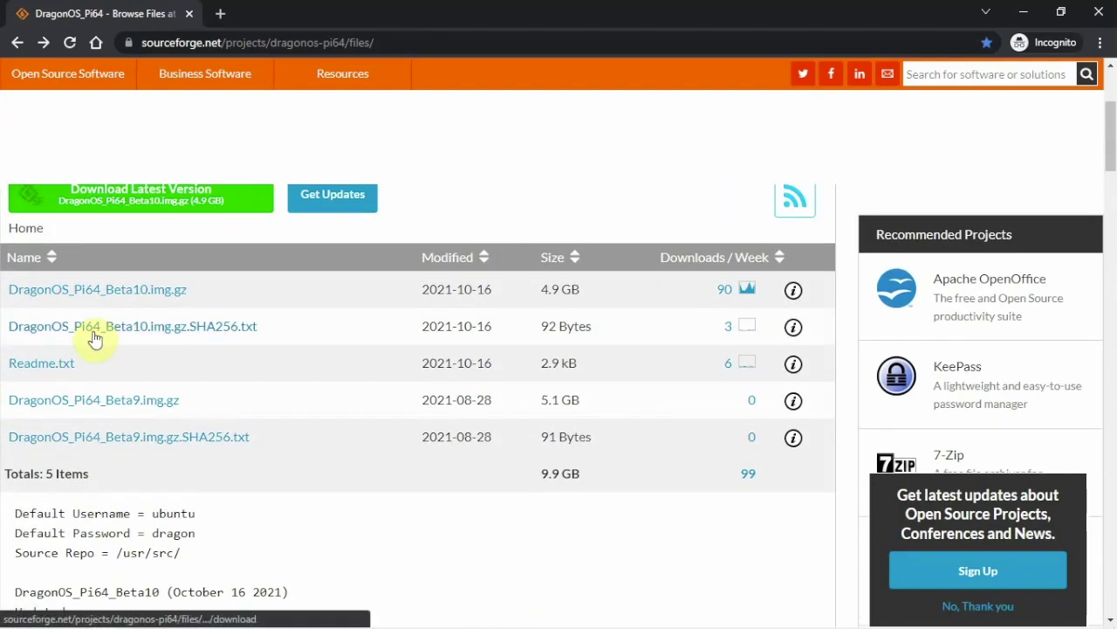
scroll(292, 317, "up", 1)
scroll(291, 319, "down", 1)
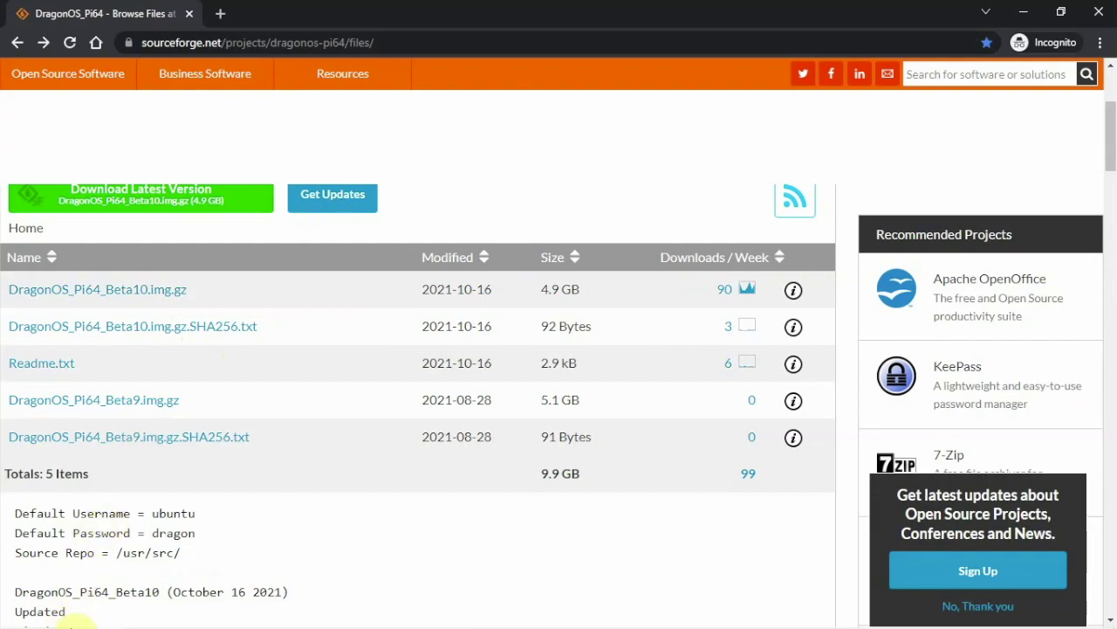
Bring the Dragon-OS File Explorer folder holding DragonOS_Pi64_Beta10.img over the browser.
left_click(70, 618)
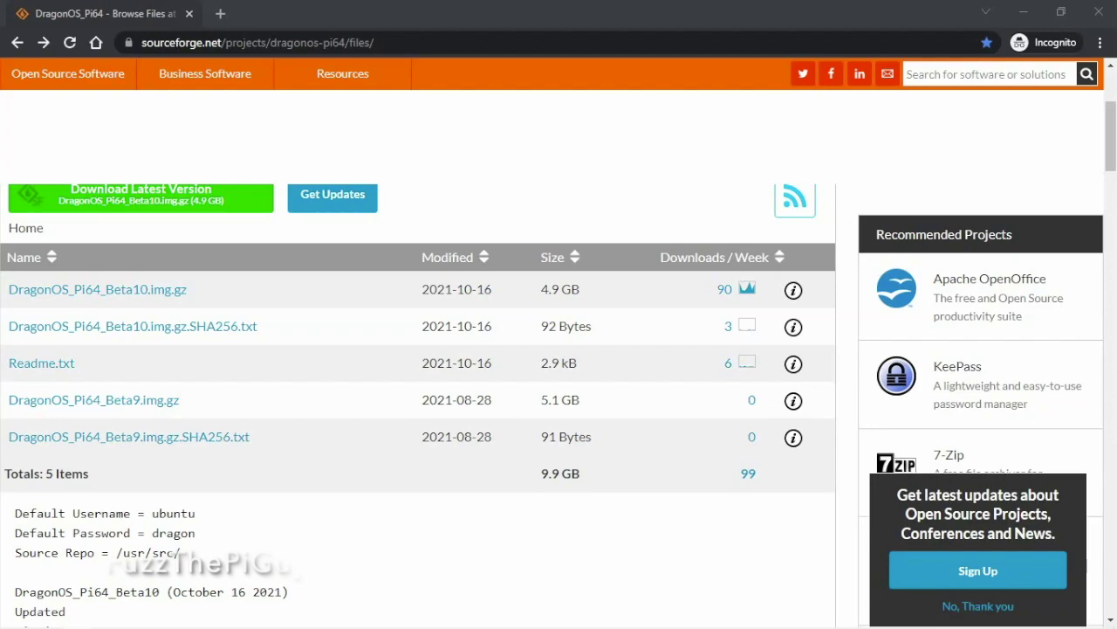
left_click_drag(1116, 93, 583, 103)
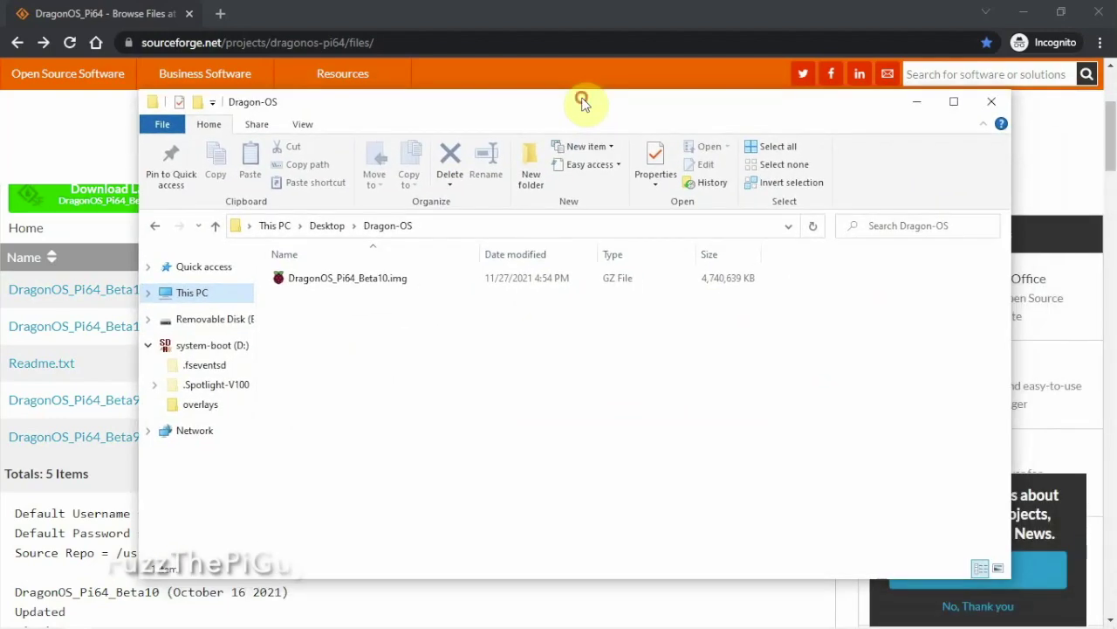
Select the downloaded DragonOS_Pi64_Beta10.img file in the Dragon-OS folder.
left_click(384, 282)
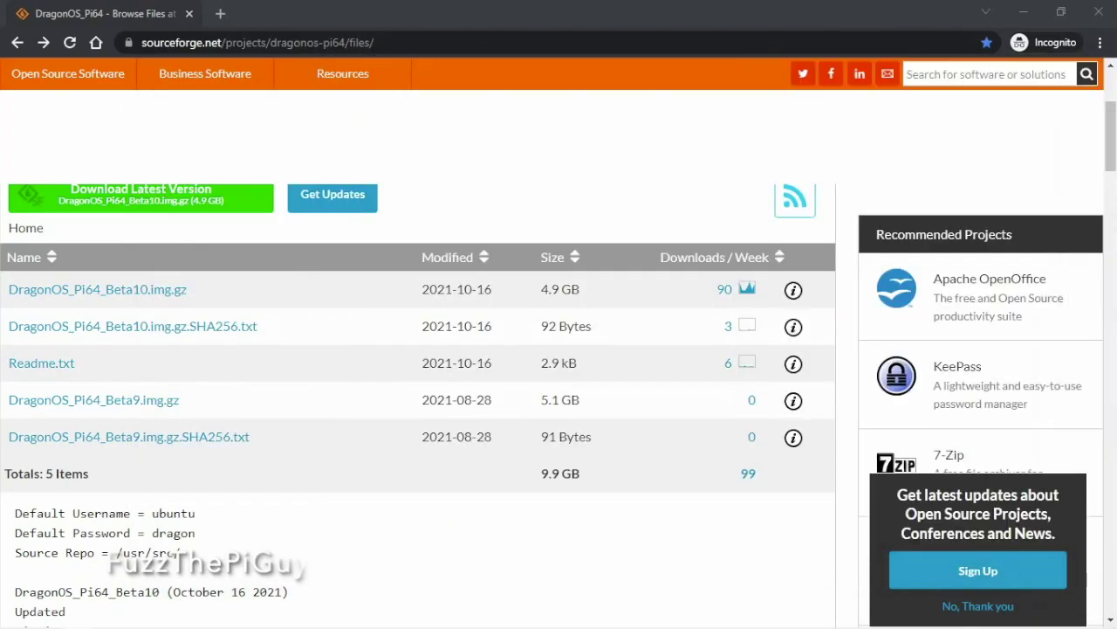
Erase the 32 GB SDHC card to FAT32 with the Imager's Erase option, confirming and dismissing the success message.
left_click_drag(419, 8, 523, 185)
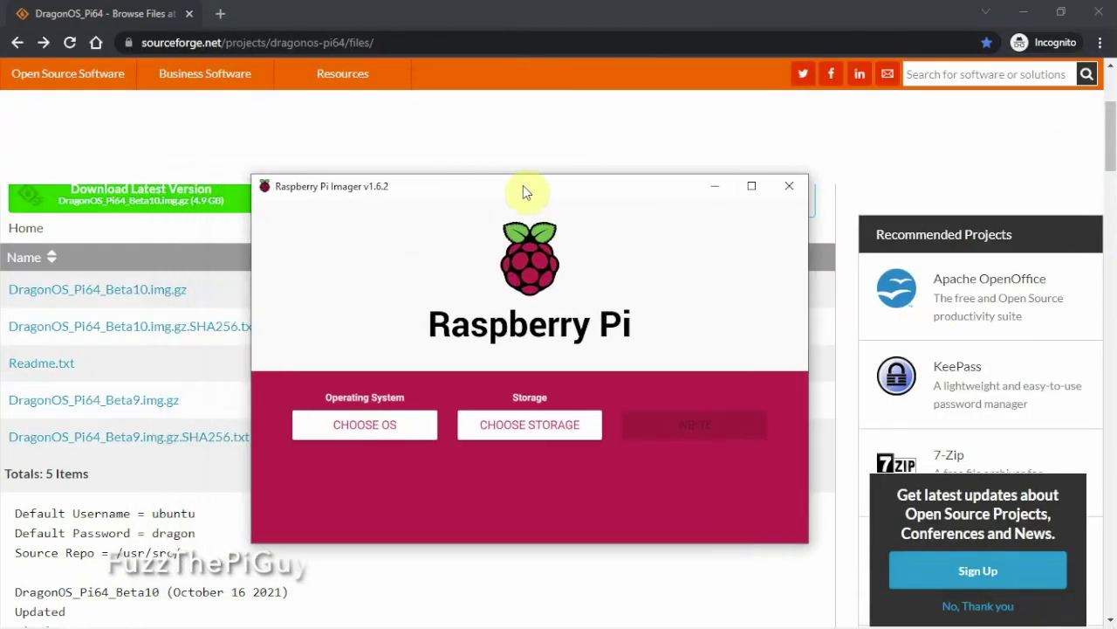
left_click(377, 424)
scroll(377, 418, "down", 5)
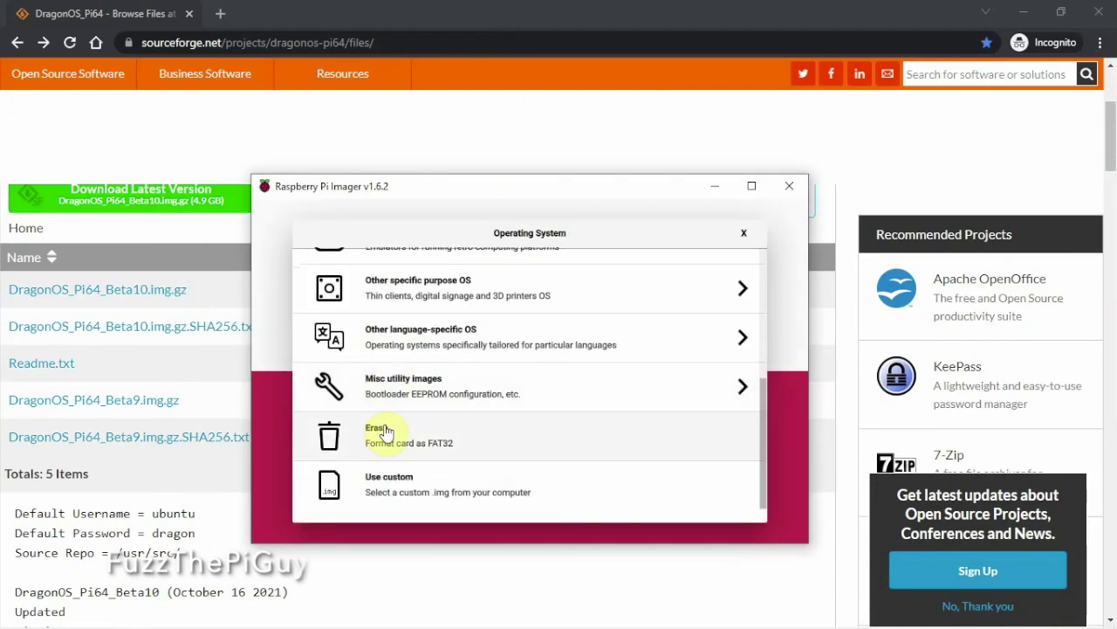
left_click(385, 434)
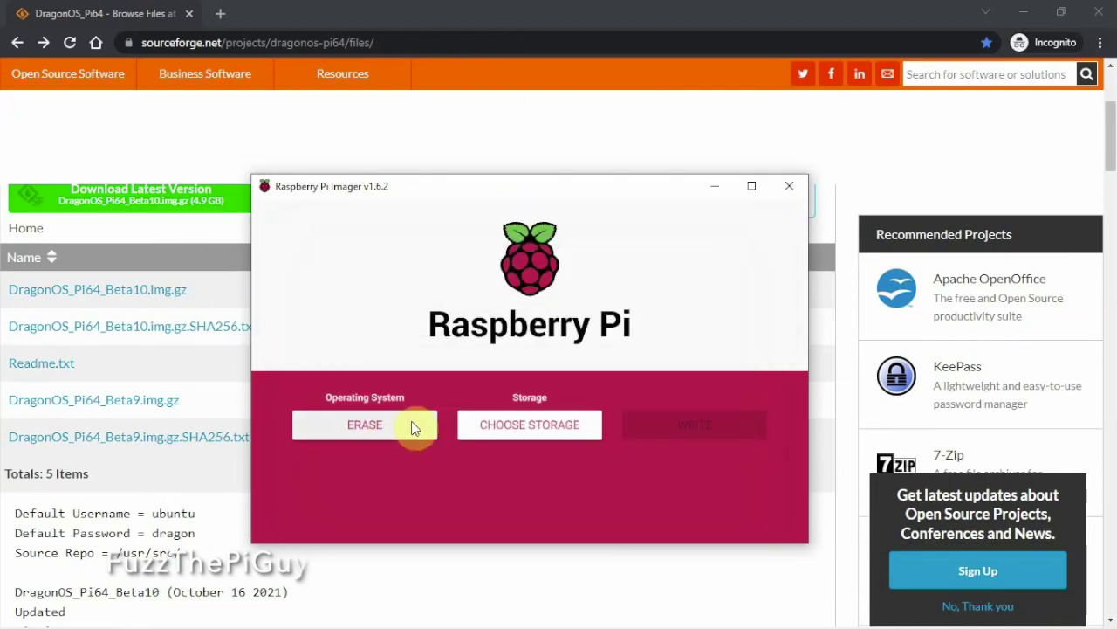
left_click(467, 421)
left_click(456, 270)
left_click(696, 417)
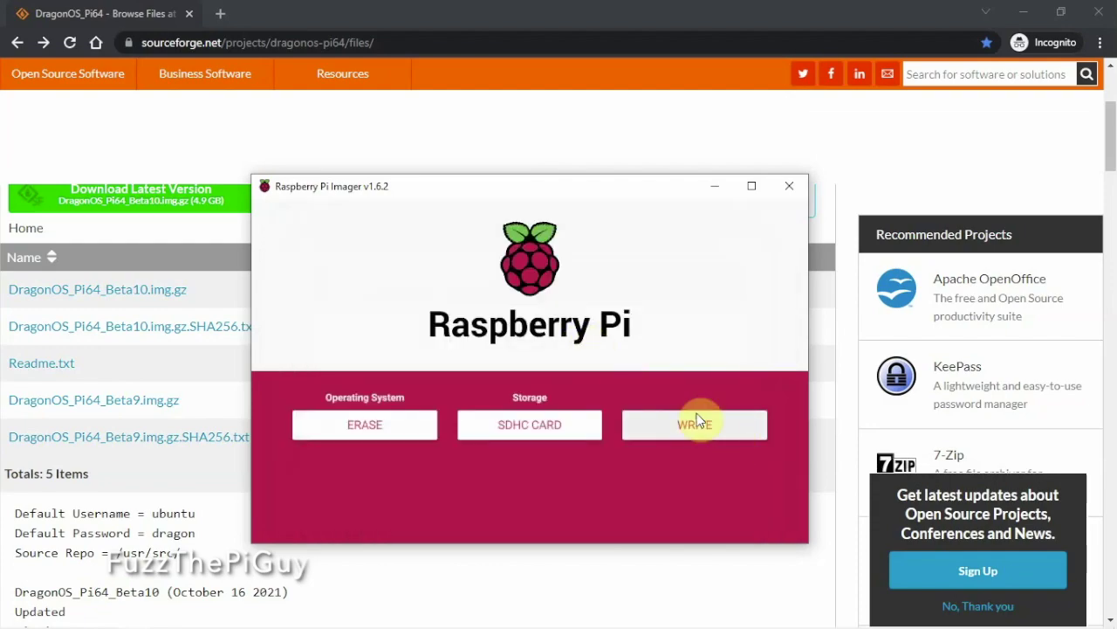
left_click(551, 421)
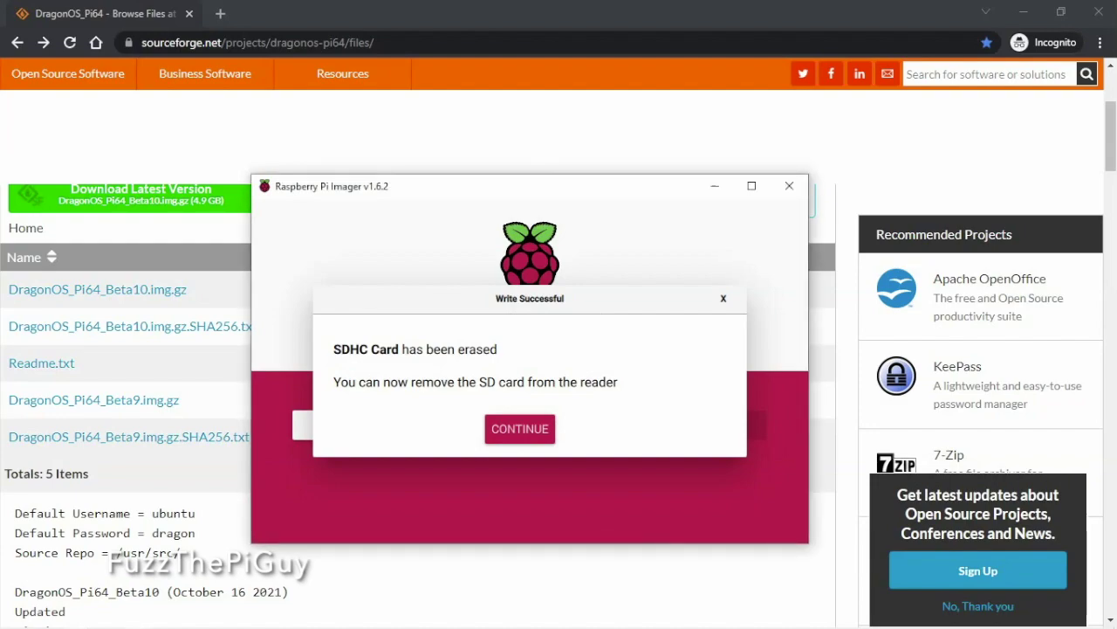
left_click(519, 430)
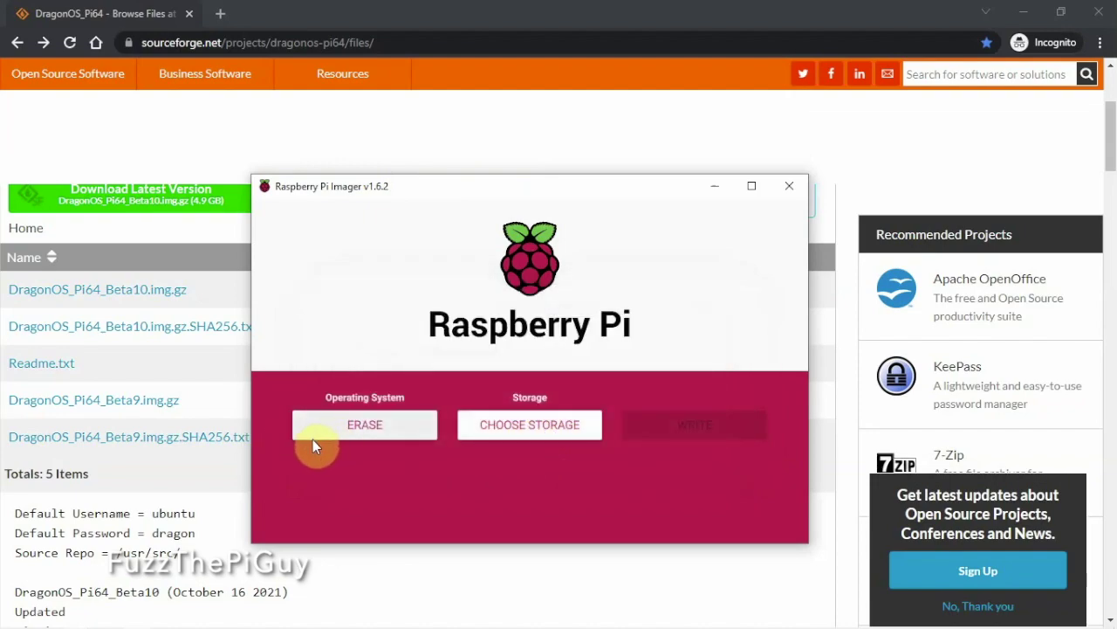
Load the custom image Dragon-OS\DragonOS_Pi64_Beta10.img.gz into Raspberry Pi Imager.
left_click(395, 435)
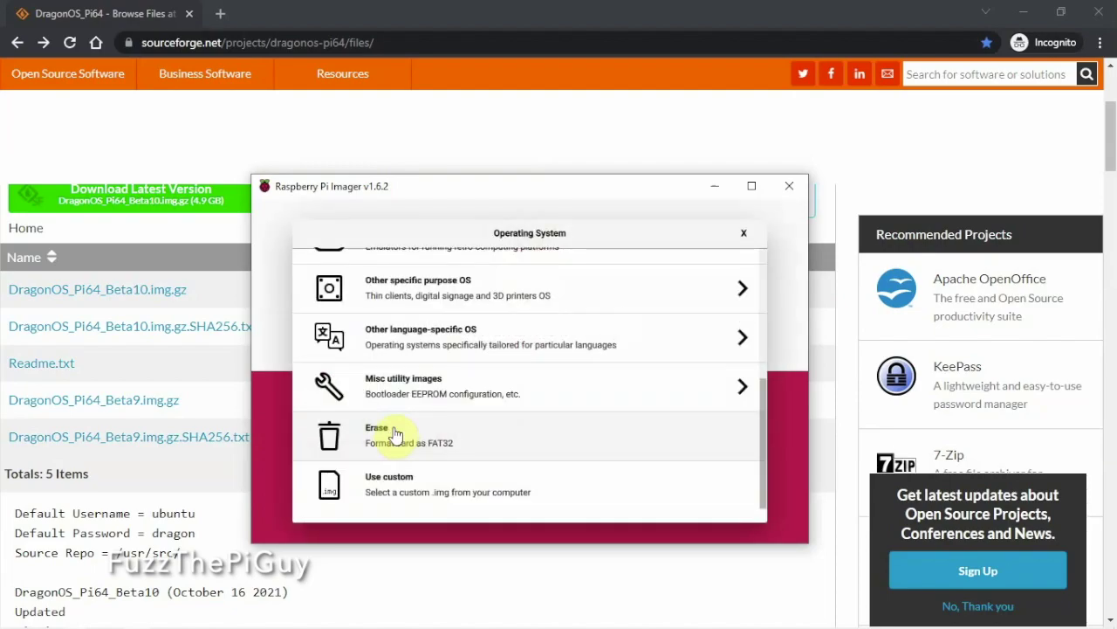
left_click(393, 485)
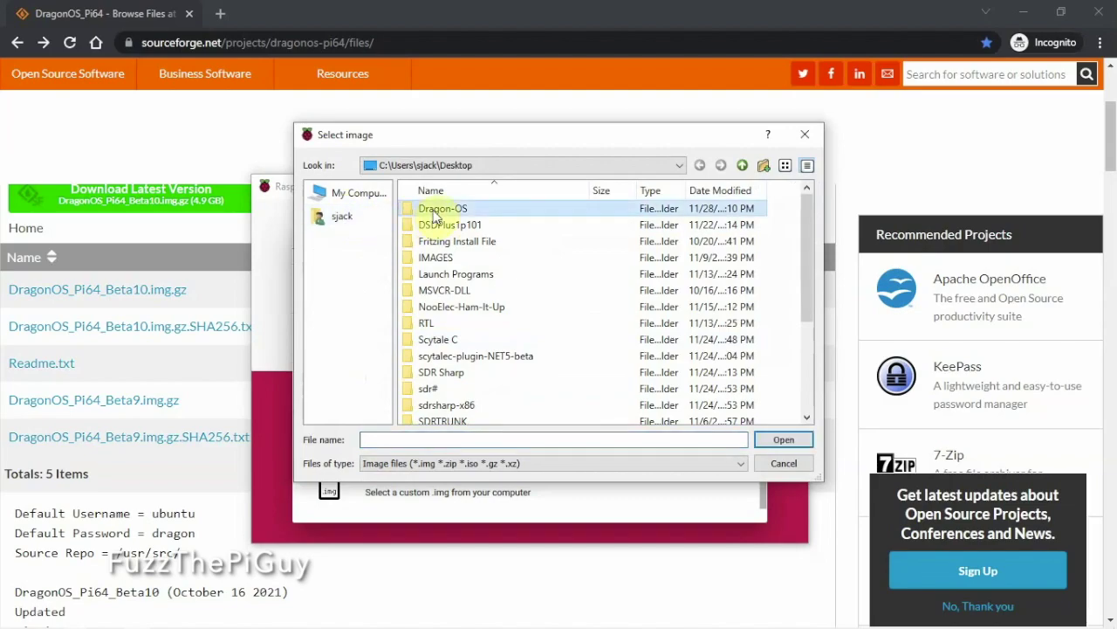
double_click(438, 211)
left_click(439, 211)
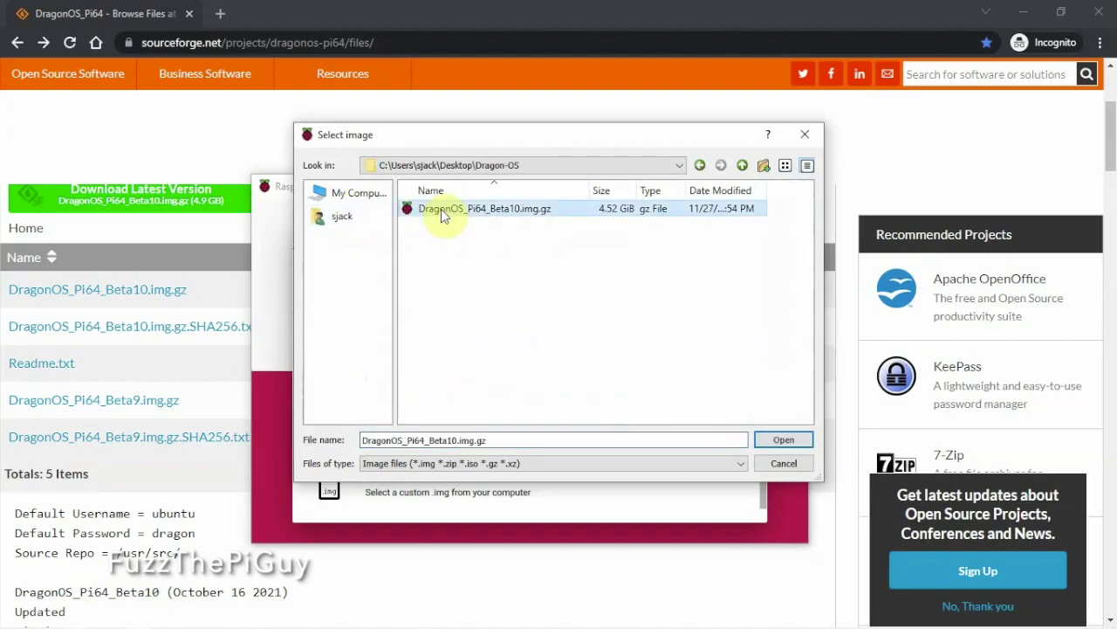
left_click(783, 439)
Write the image to the 32 GB SDHC card, confirming the overwrite, then close the Imager.
left_click(617, 428)
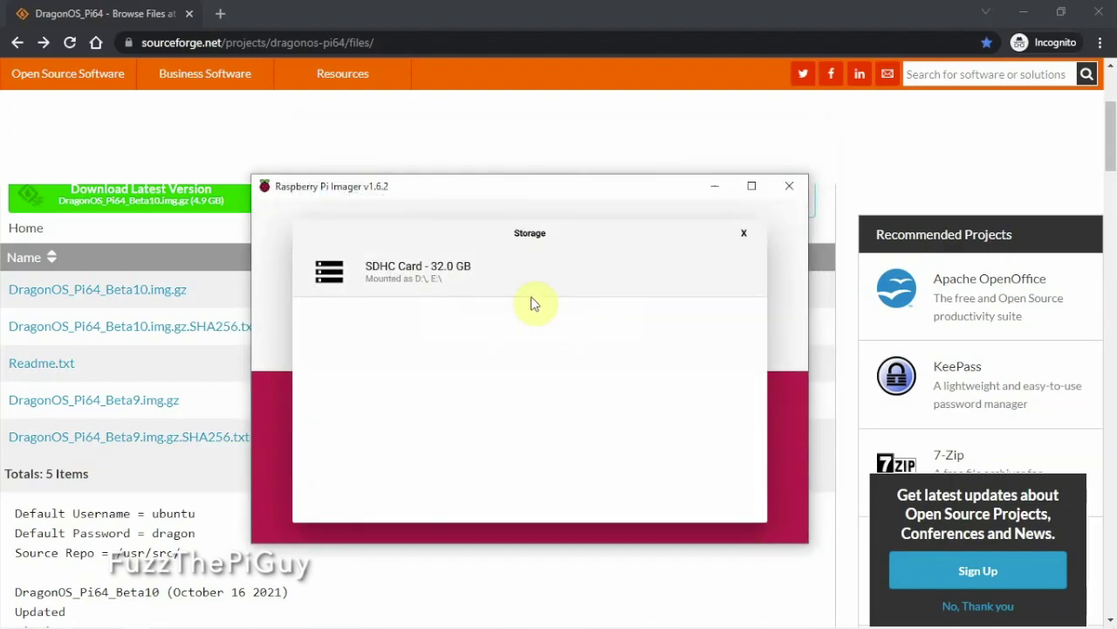
left_click(540, 276)
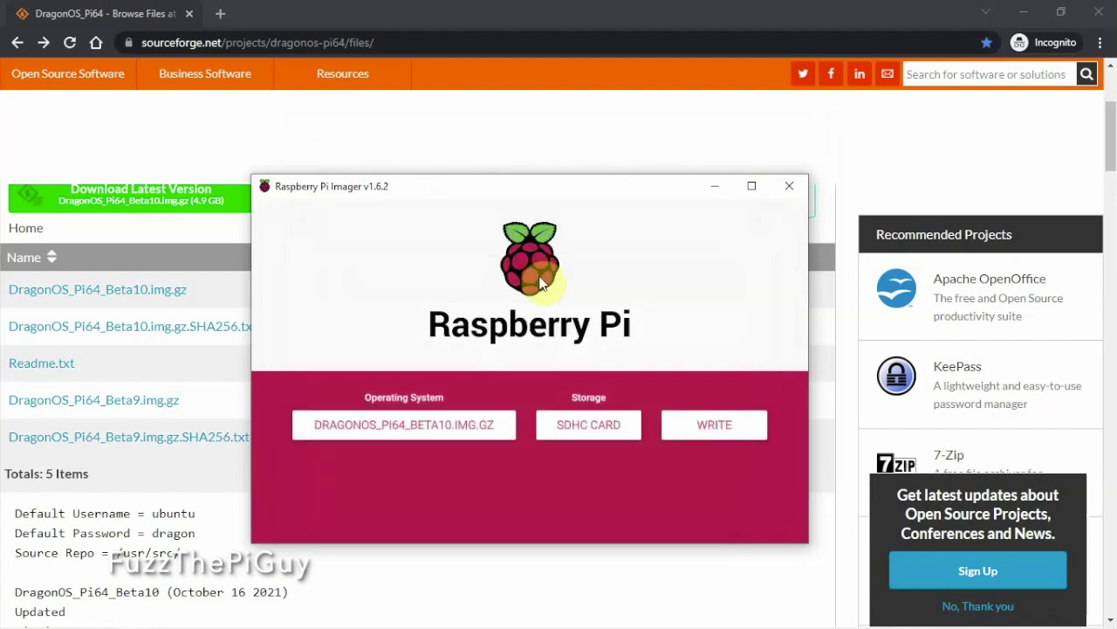
left_click(677, 432)
left_click(547, 419)
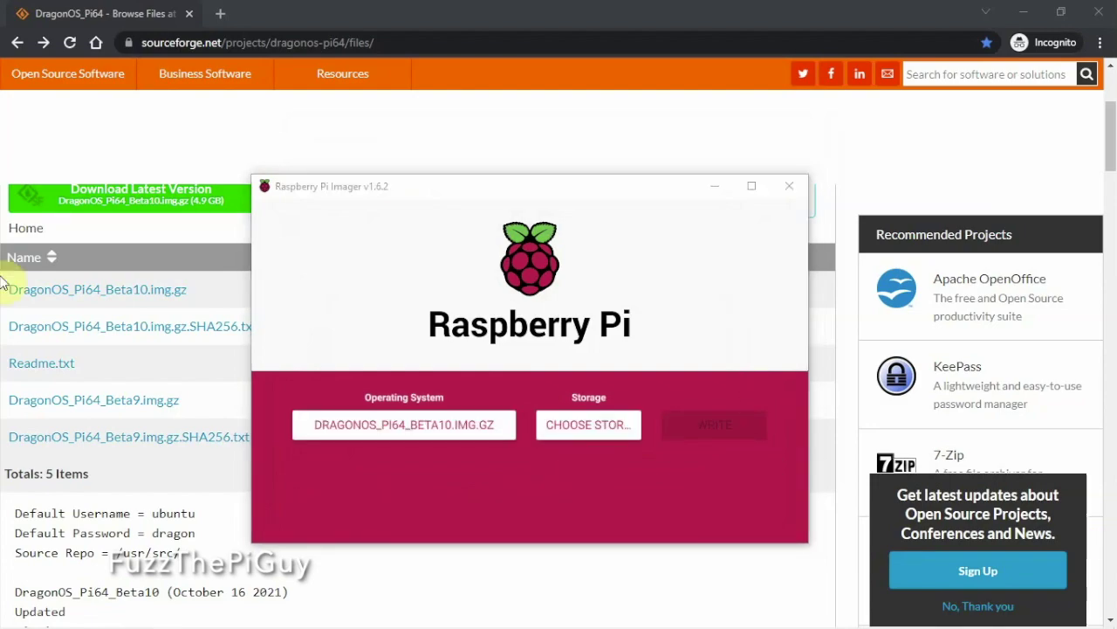
left_click(457, 186)
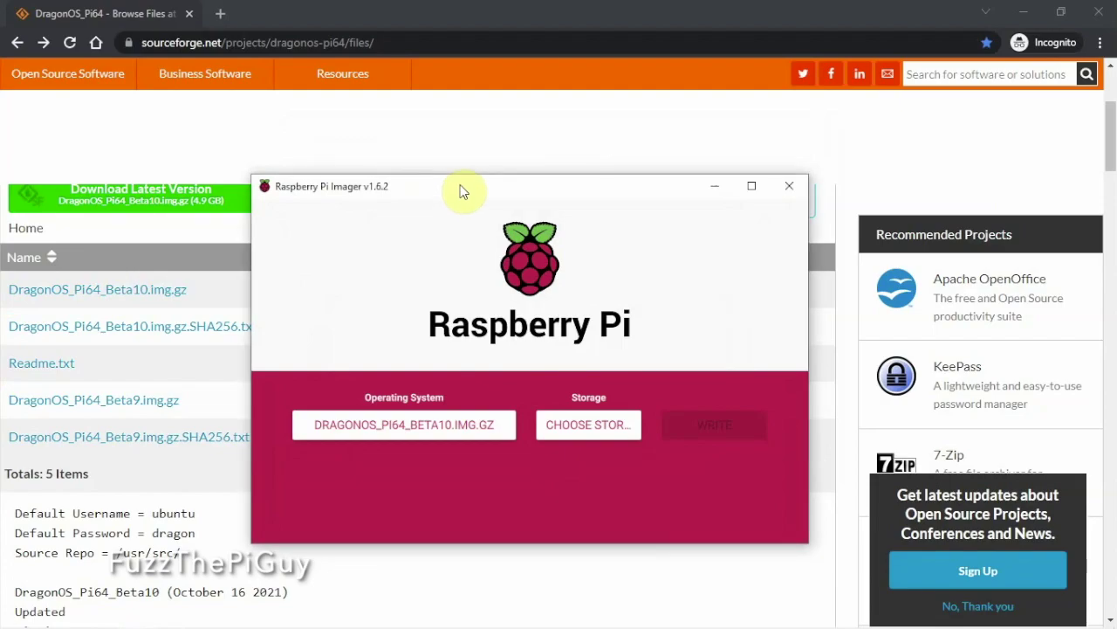
left_click(792, 187)
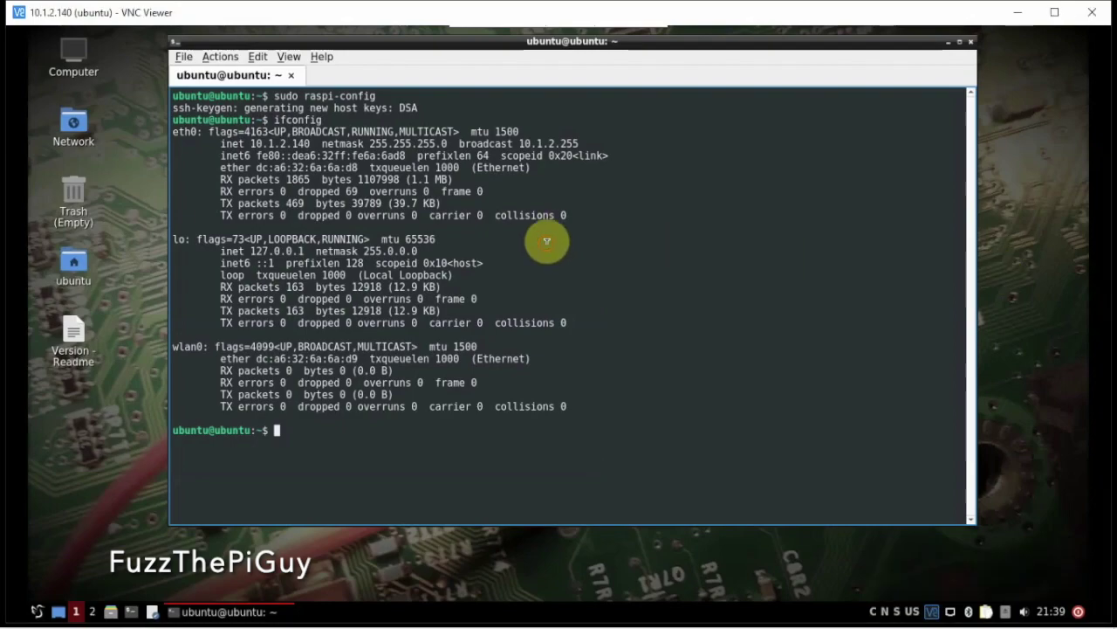
Clear the Pi's terminal with Ctrl+L before entering sudo raspi-config.
key("ctrl+l")
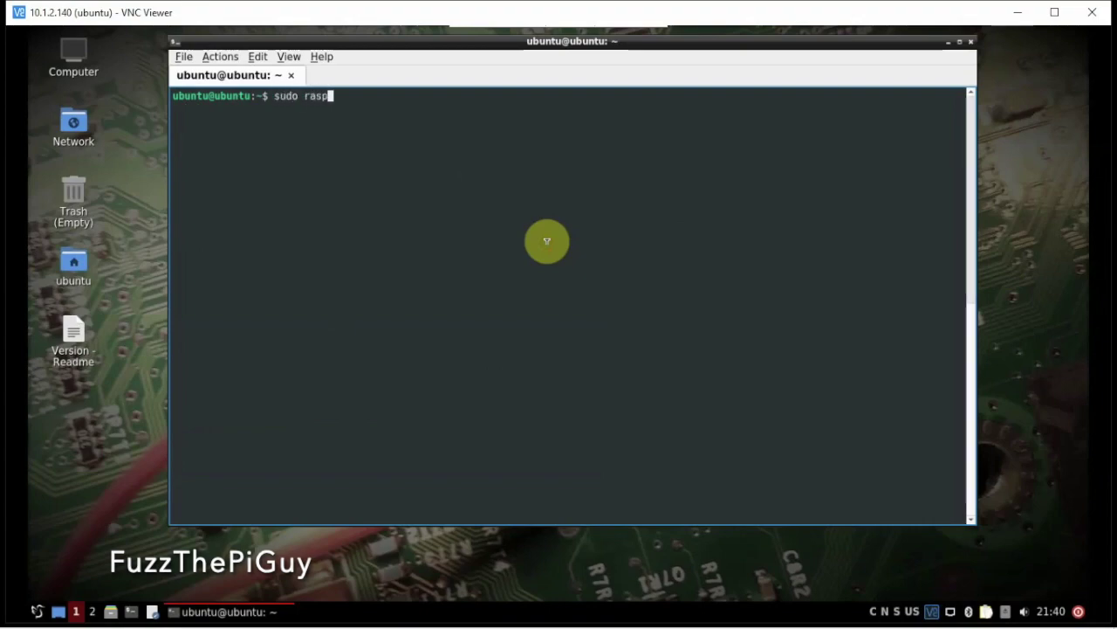
Run sudo raspi-config and inspect Interface Options down to the SSH setting.
type("nfig")
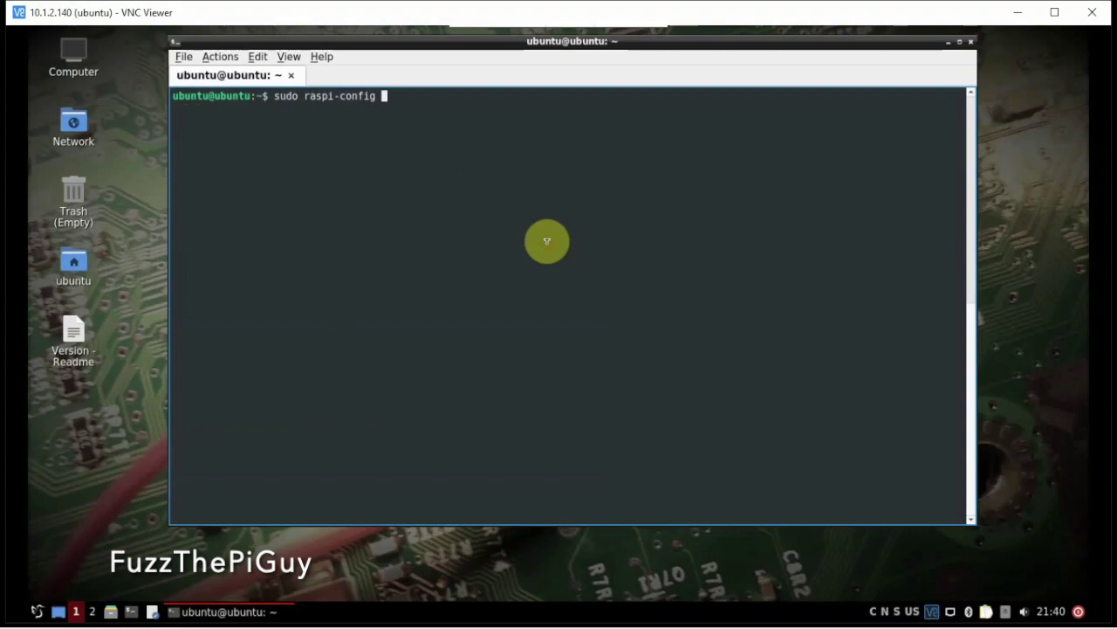
key("Return")
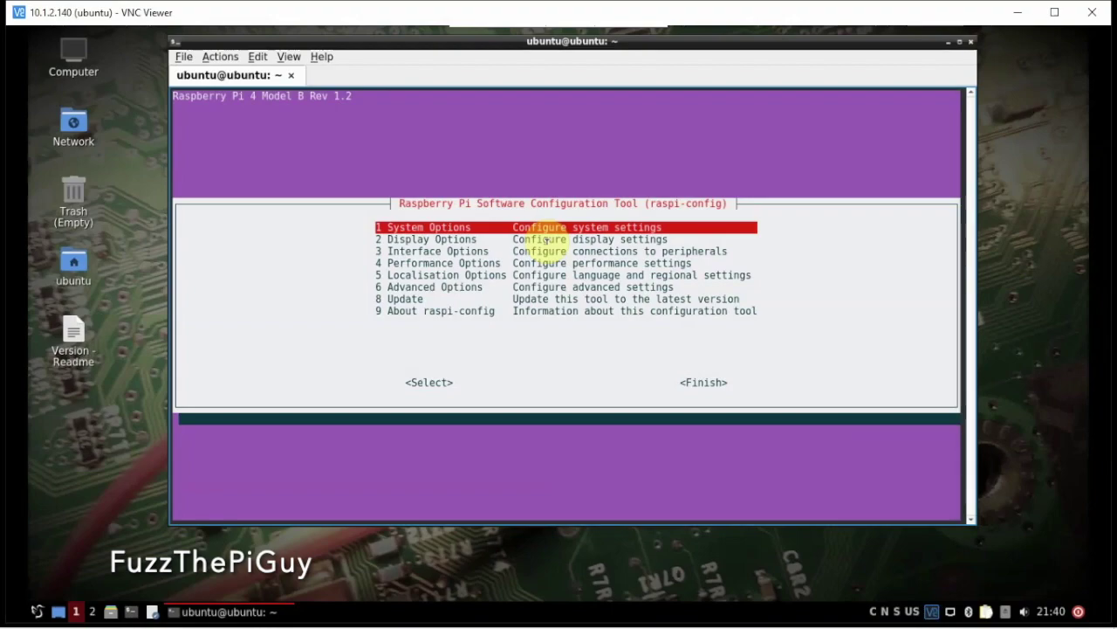
key("Down")
key("Down")
key("Down")
key("Up")
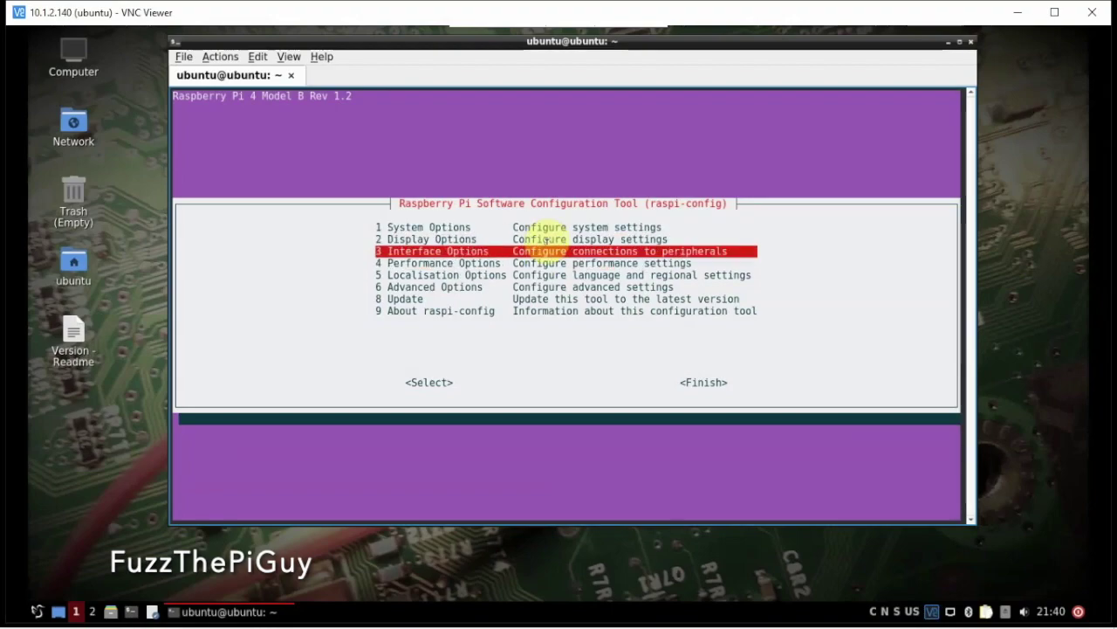
key("Return")
key("Down")
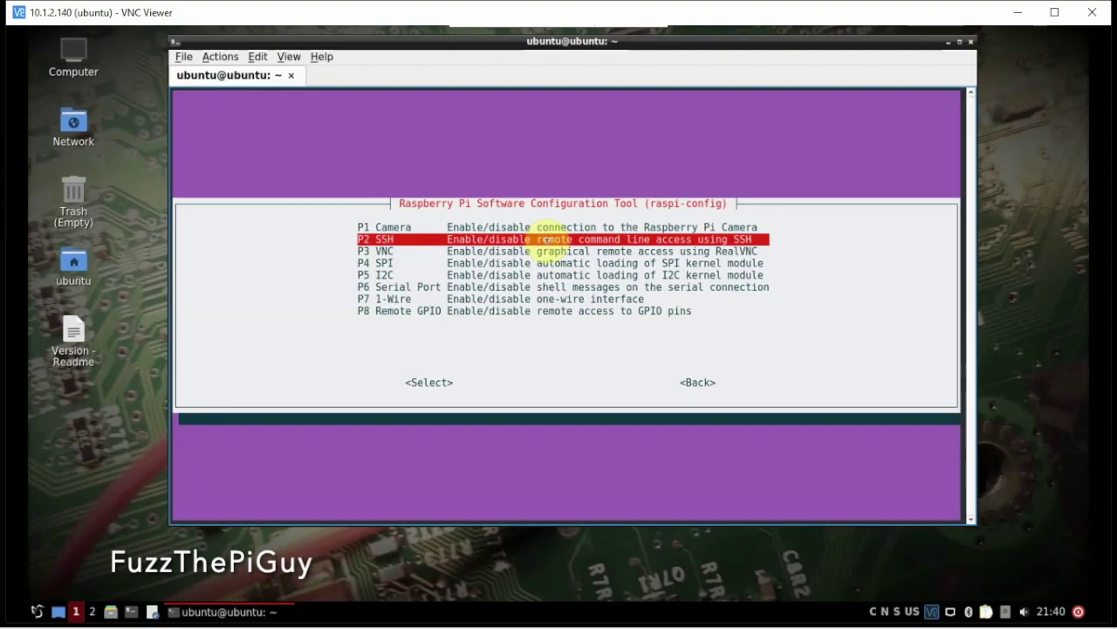
key("Tab")
key("Tab")
key("Return")
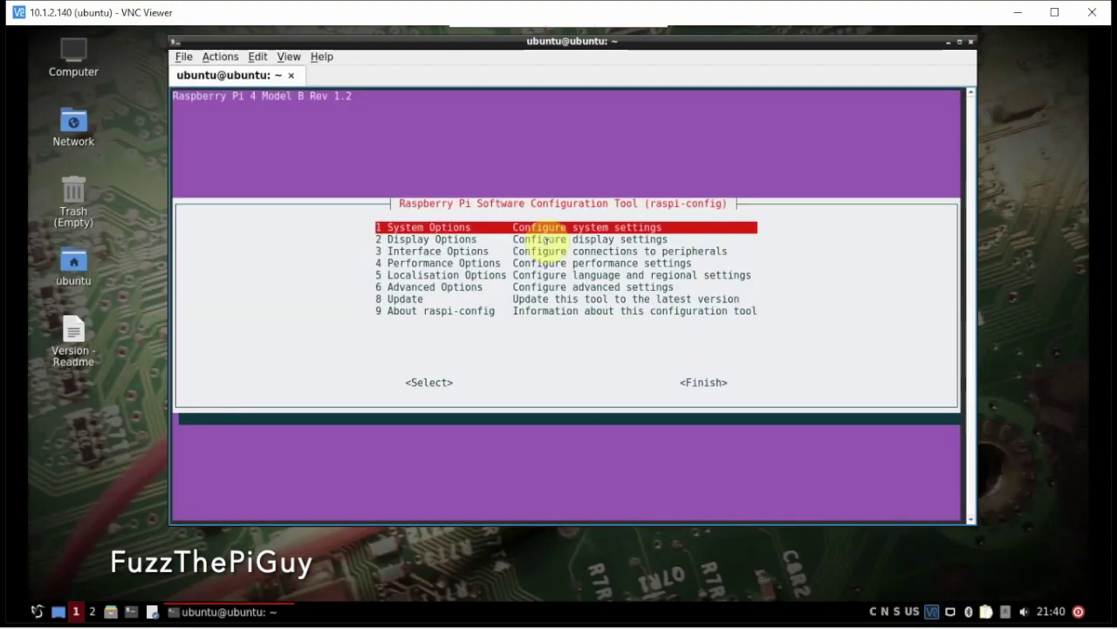
Look through System Options' Password and Hostname settings, then return to the main menu.
key("Return")
key("Down")
key("Down")
key("Down")
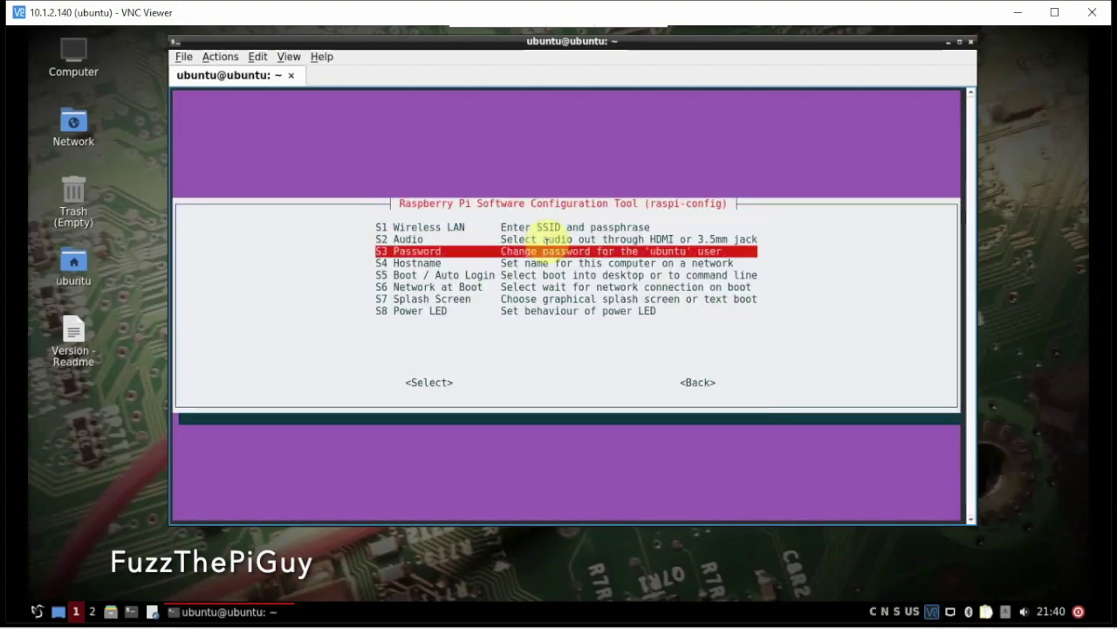
key("Up")
key("Down")
key("Up")
key("Tab")
key("Tab")
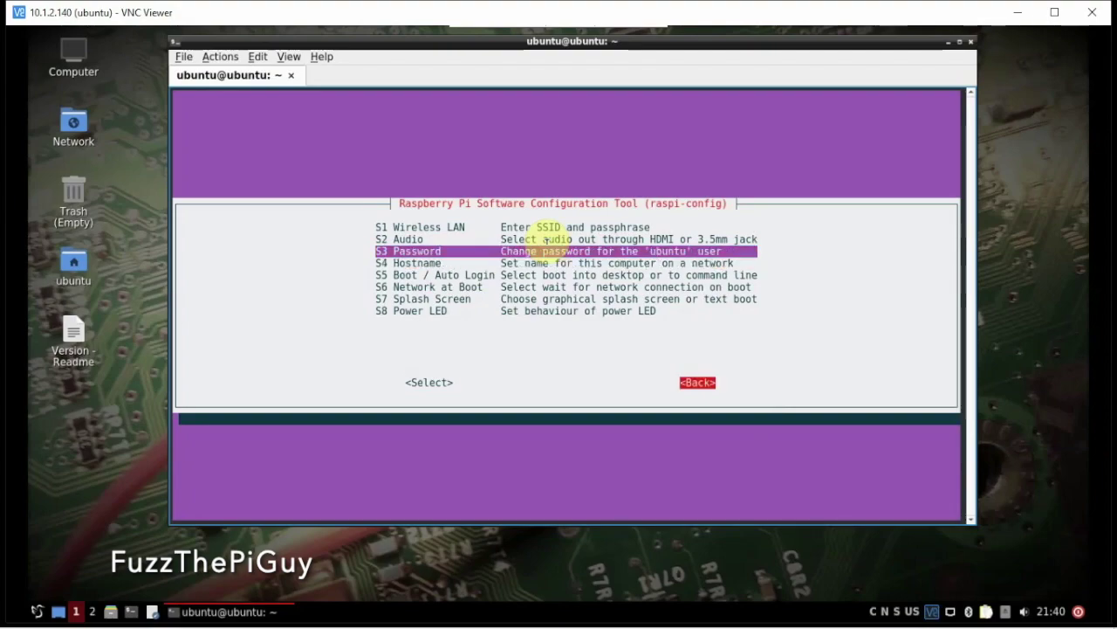
key("Return")
Check Localisation Options' Timezone setting, then finish and exit raspi-config.
key("Down")
key("Down")
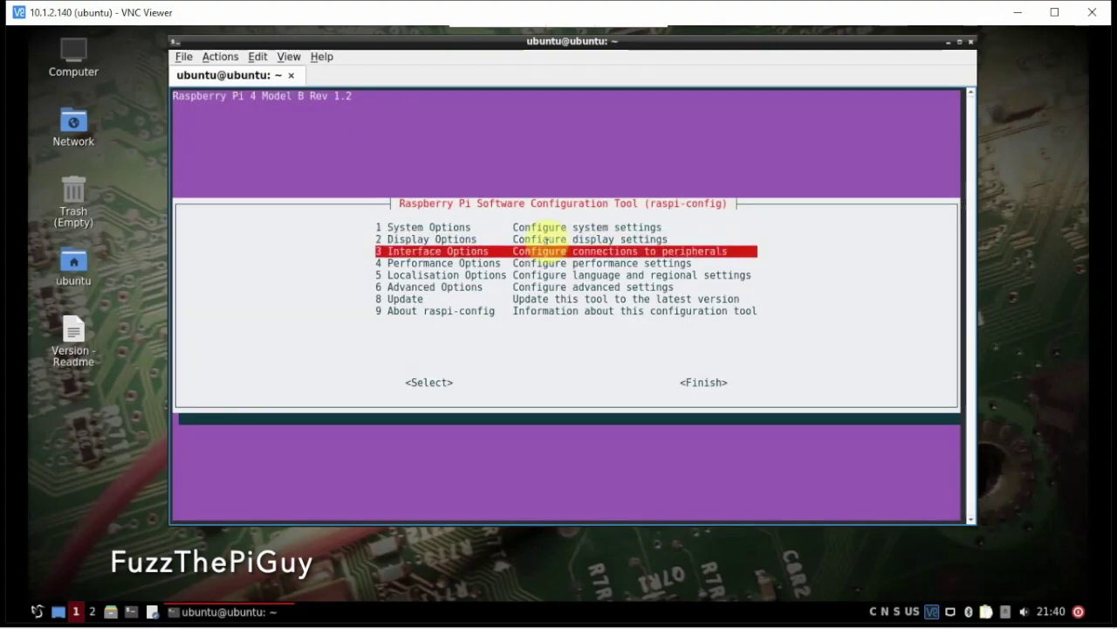
key("Down")
key("Down")
key("Return")
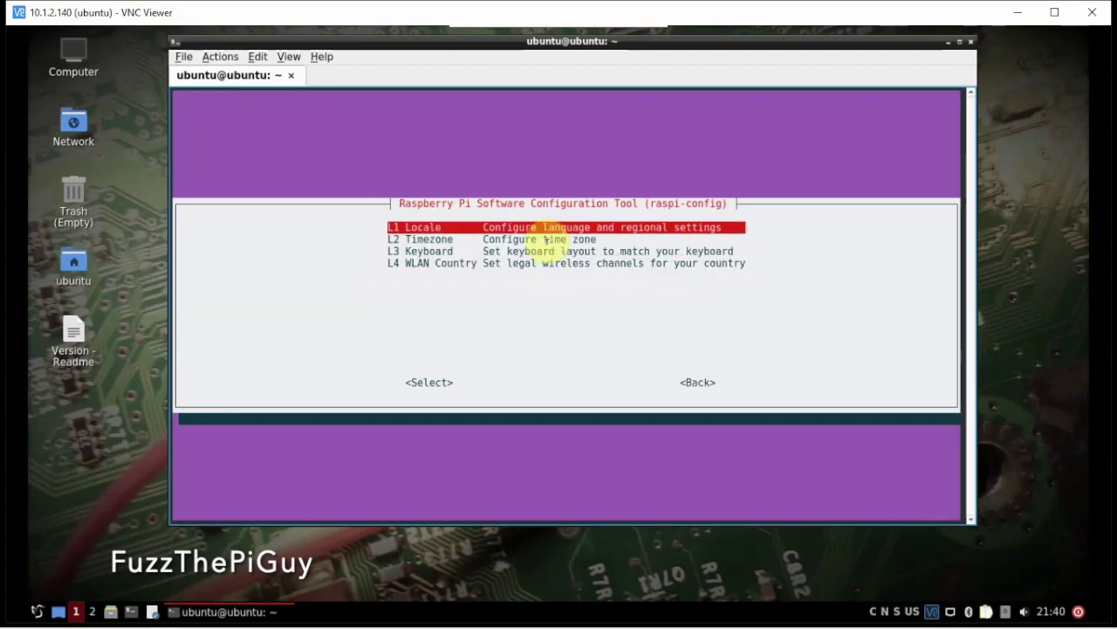
key("Down")
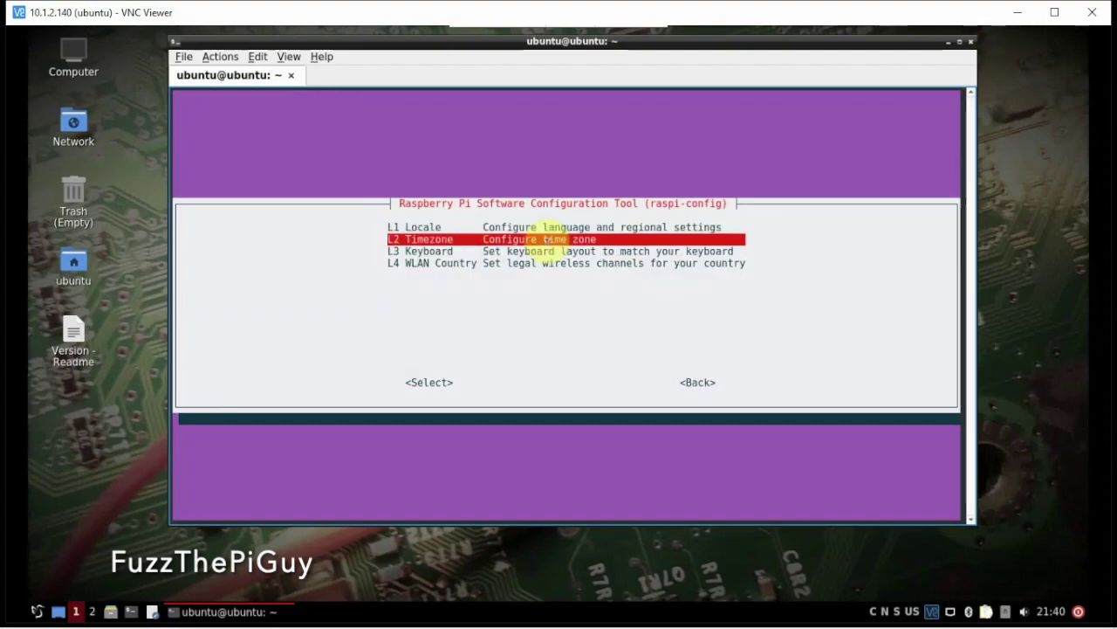
key("Tab")
key("Return")
key("Tab")
key("Tab")
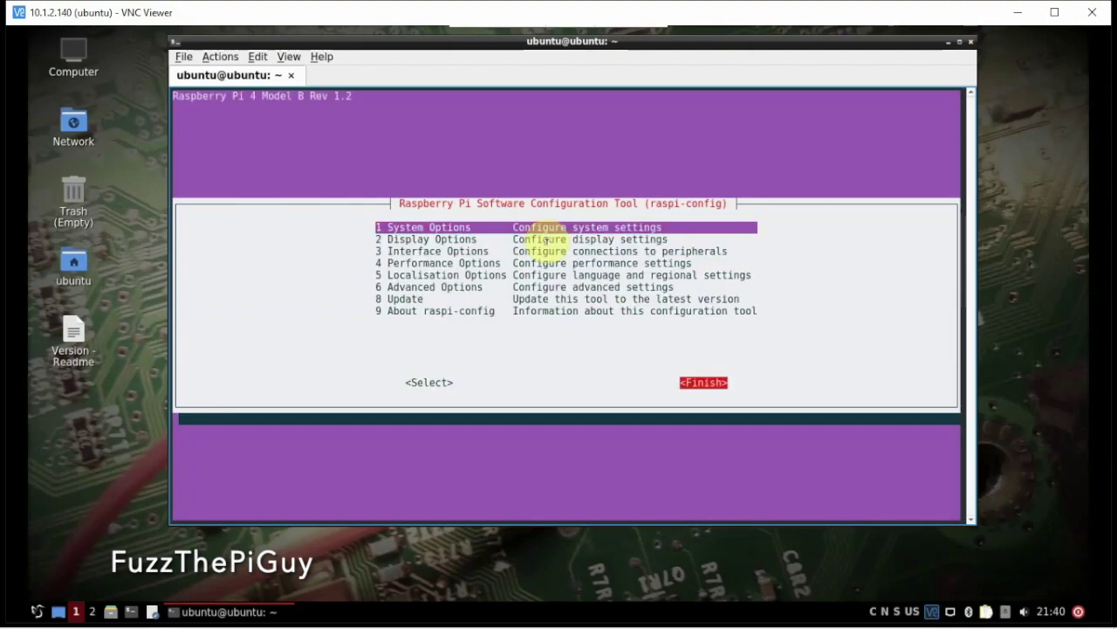
key("Return")
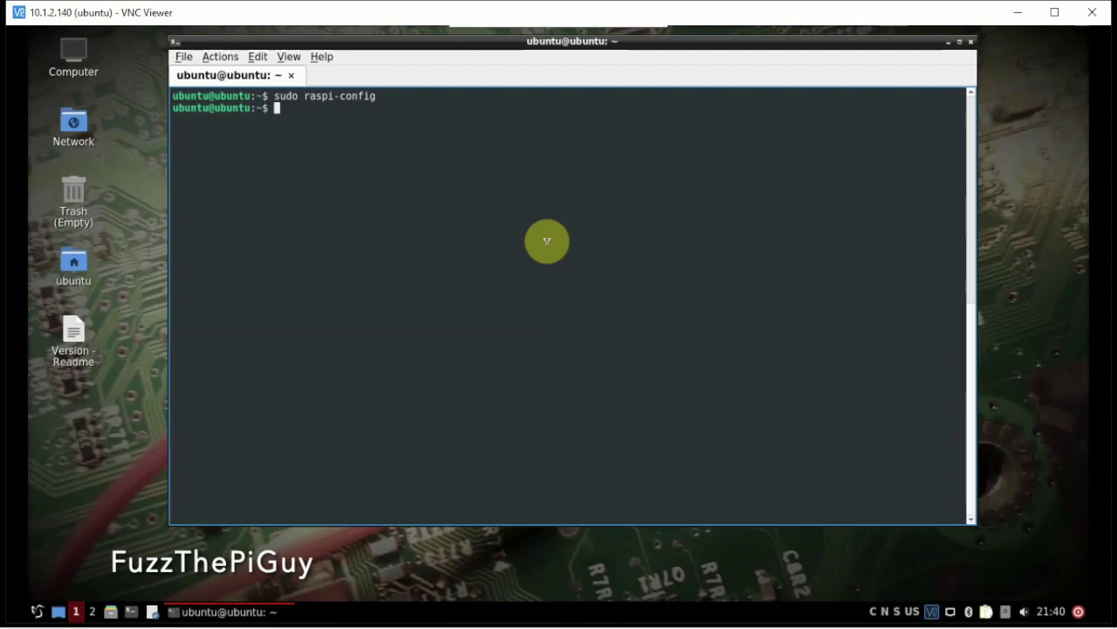
Enlarge the QTerminal font three steps with Ctrl++.
key("ctrl+plus")
key("ctrl+plus")
key("ctrl+plus")
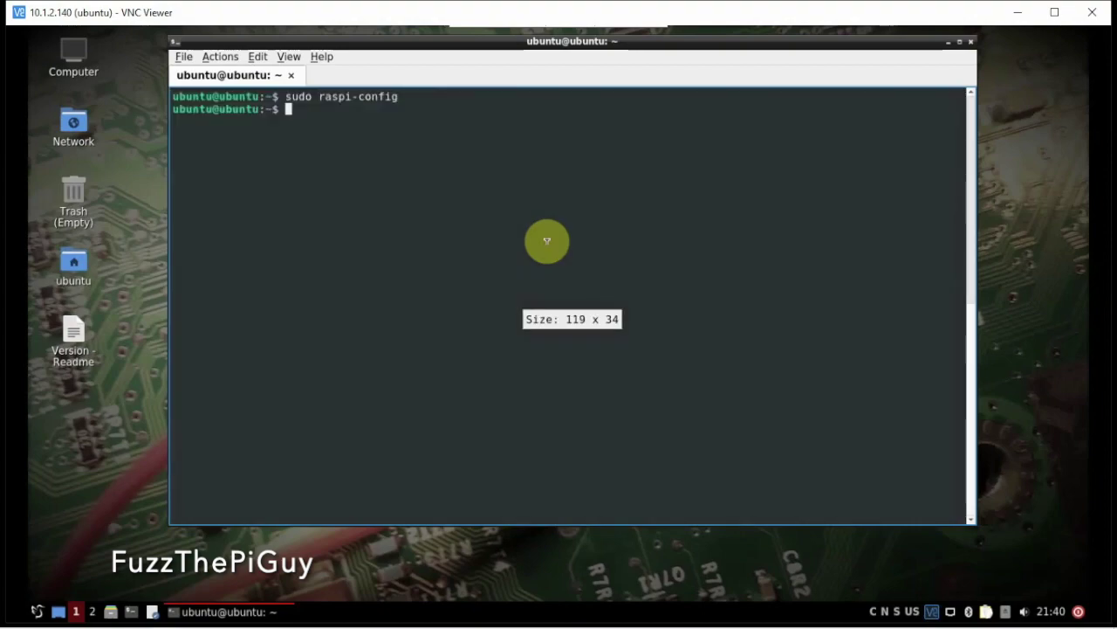
key("ctrl+plus")
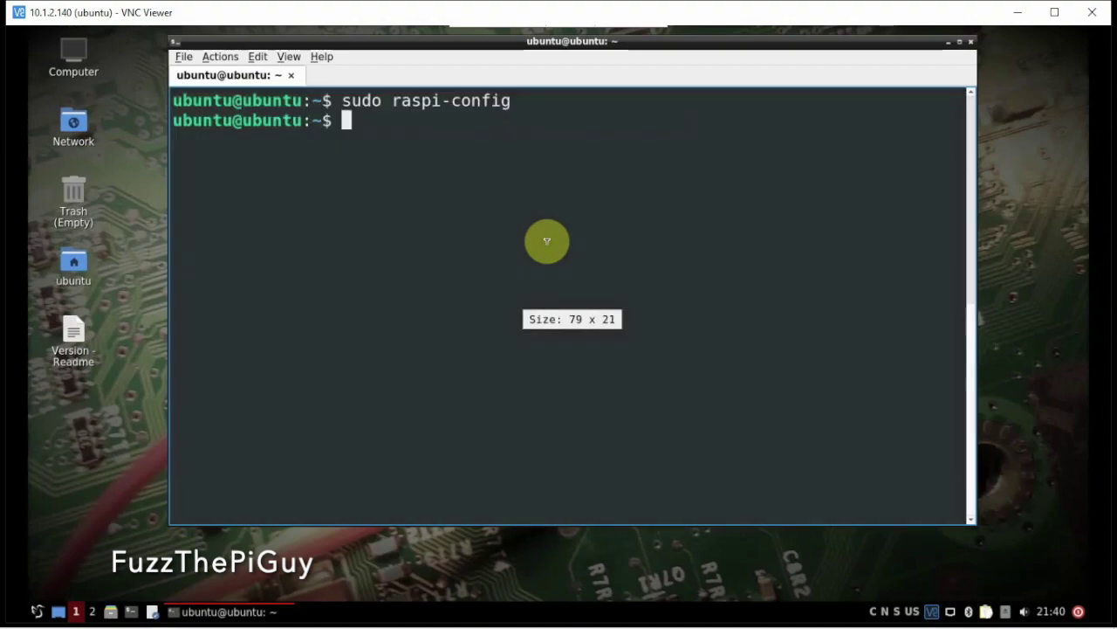
key("ctrl+plus")
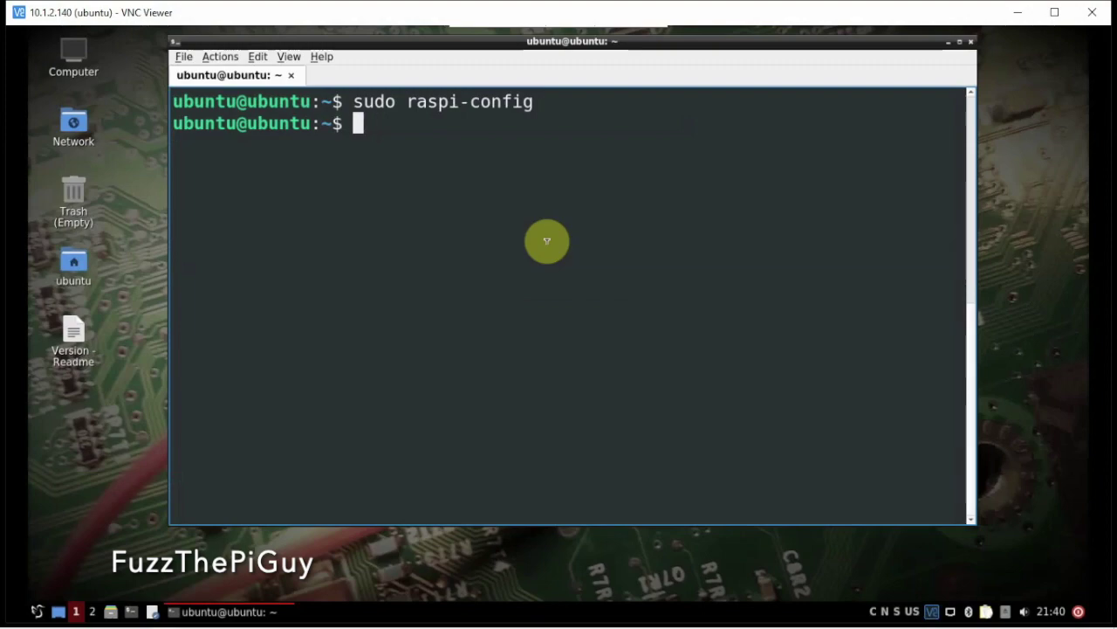
Clear the terminal and run sudo apt update to refresh the package lists.
key("ctrl+l")
type("s")
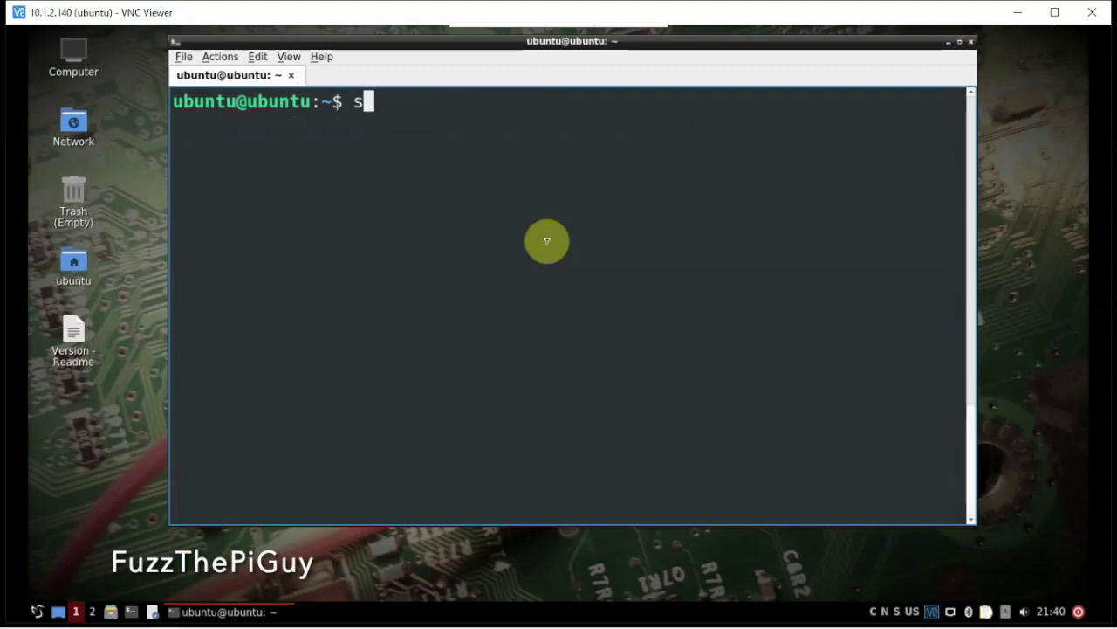
type("udo apt upd")
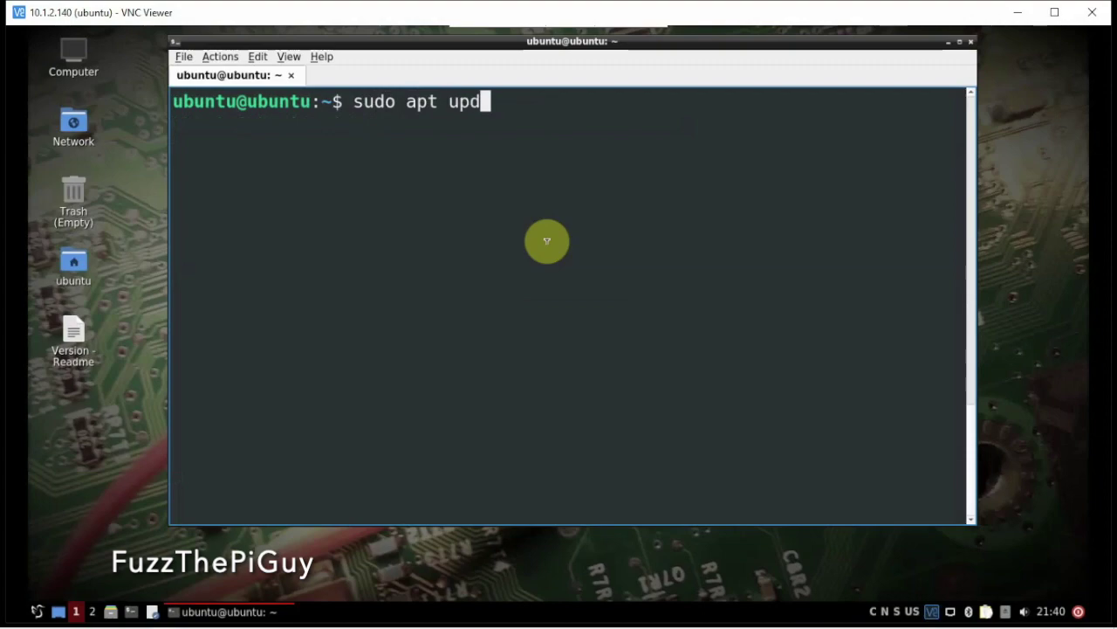
type("ate")
key("Return")
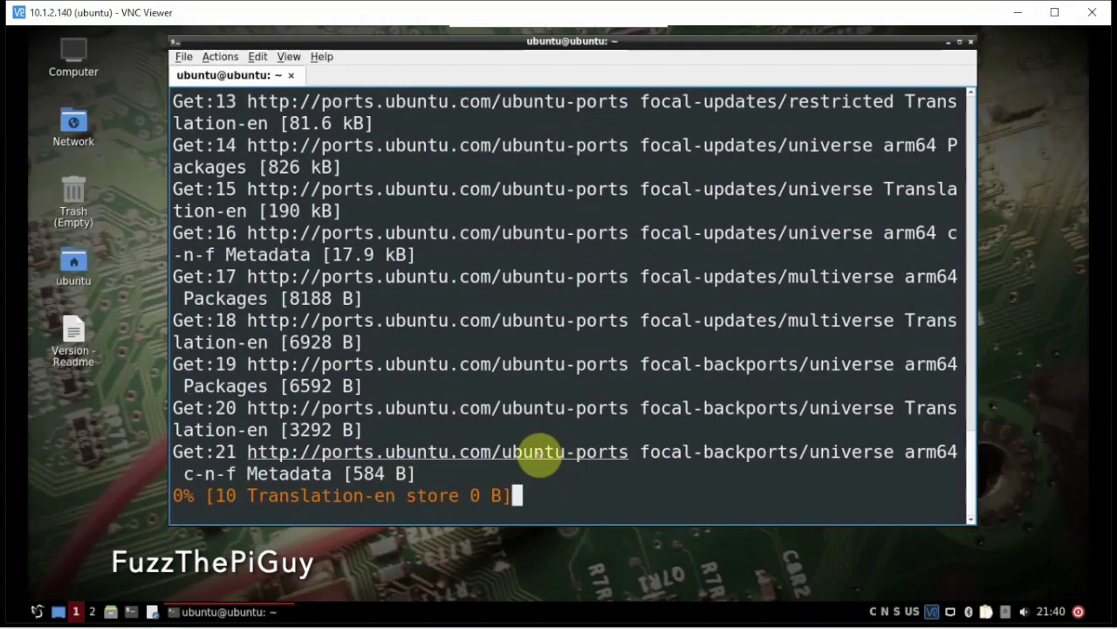
Set Desktop Preferences wallpaper mode to 'Fill with background color only', then close the terminal.
right_click(108, 265)
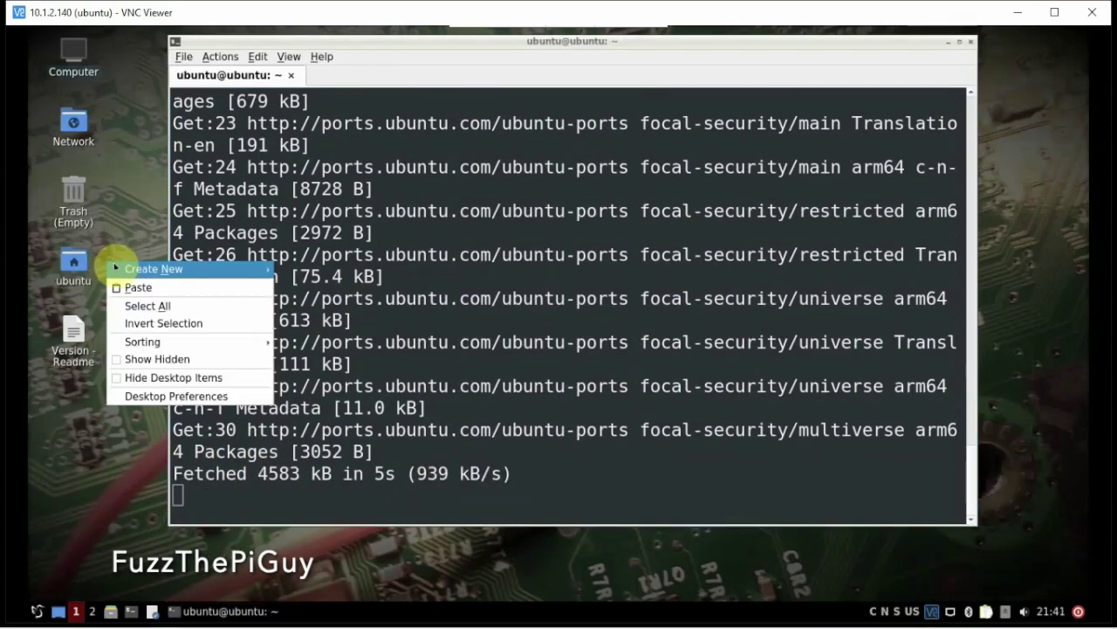
left_click(149, 394)
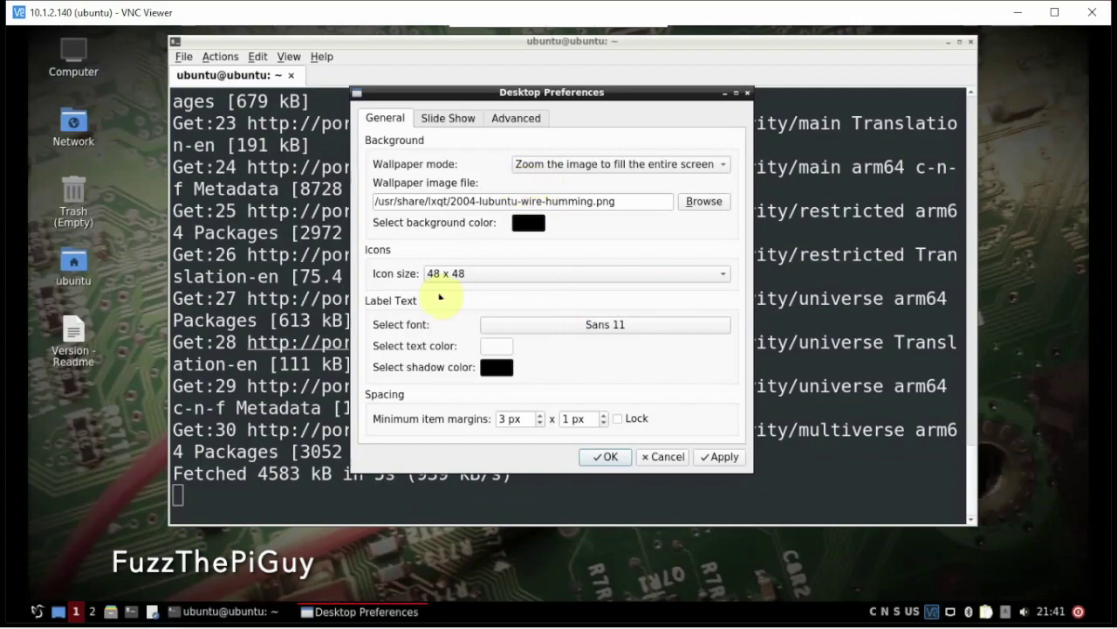
left_click(552, 166)
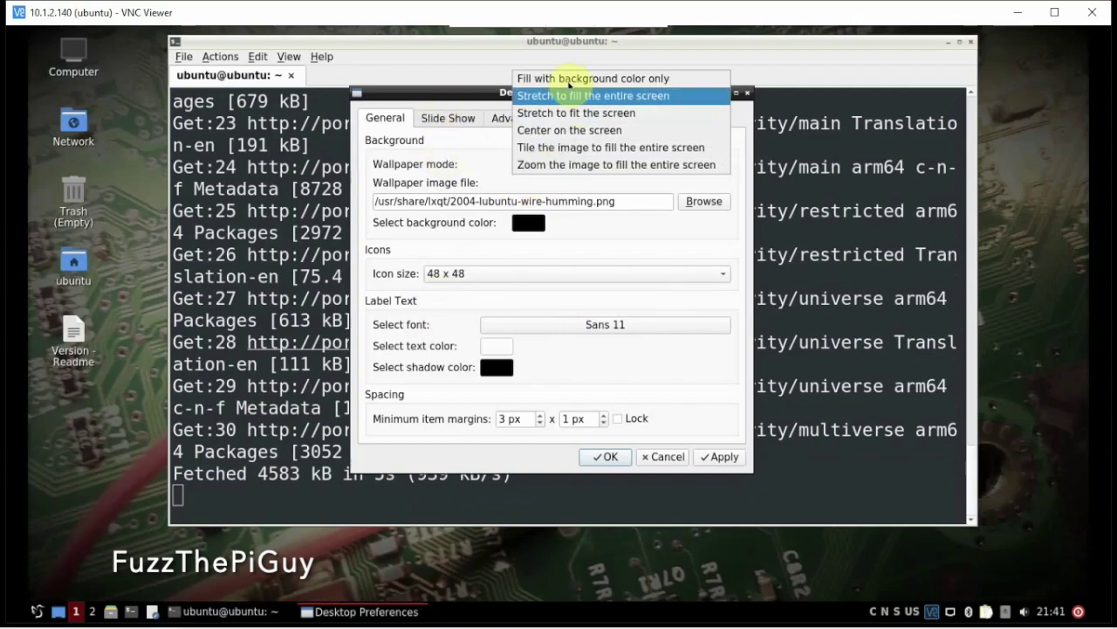
left_click(603, 75)
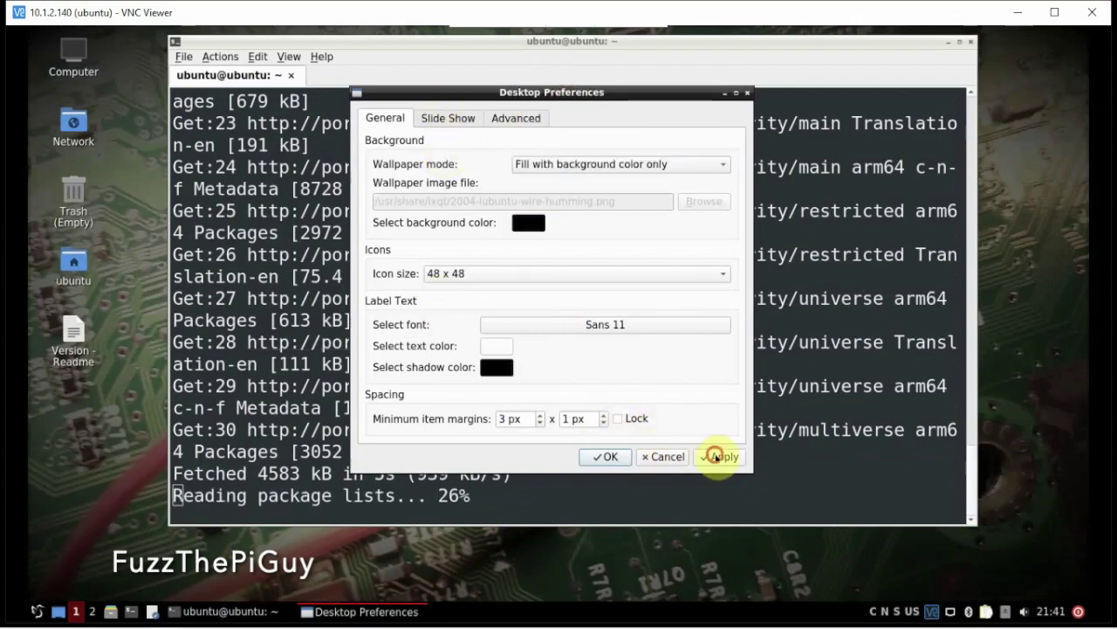
left_click(602, 456)
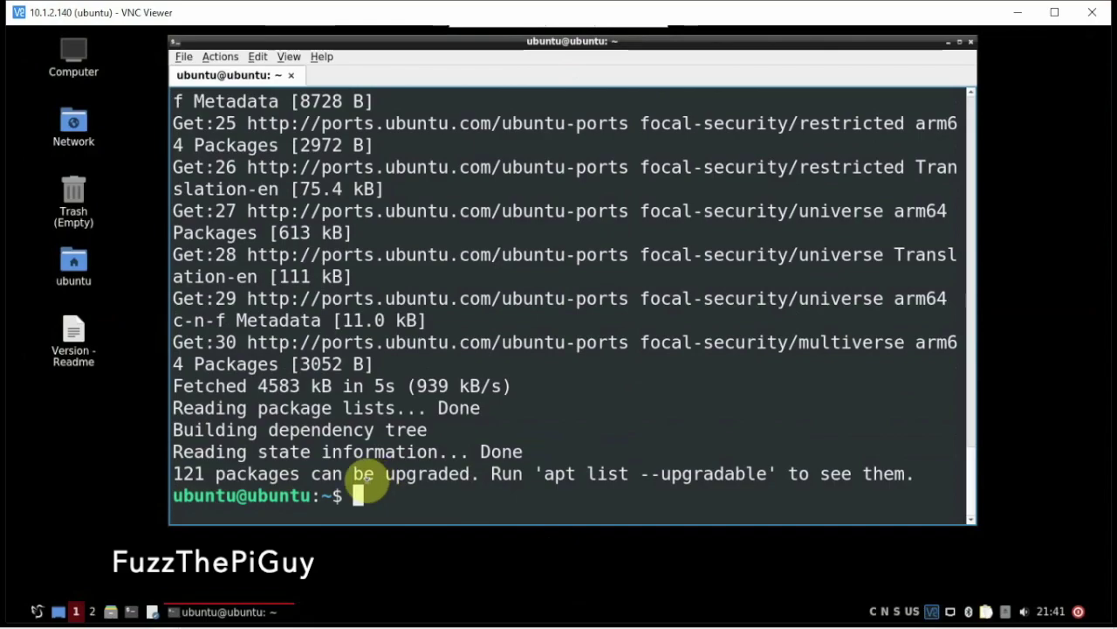
left_click(970, 41)
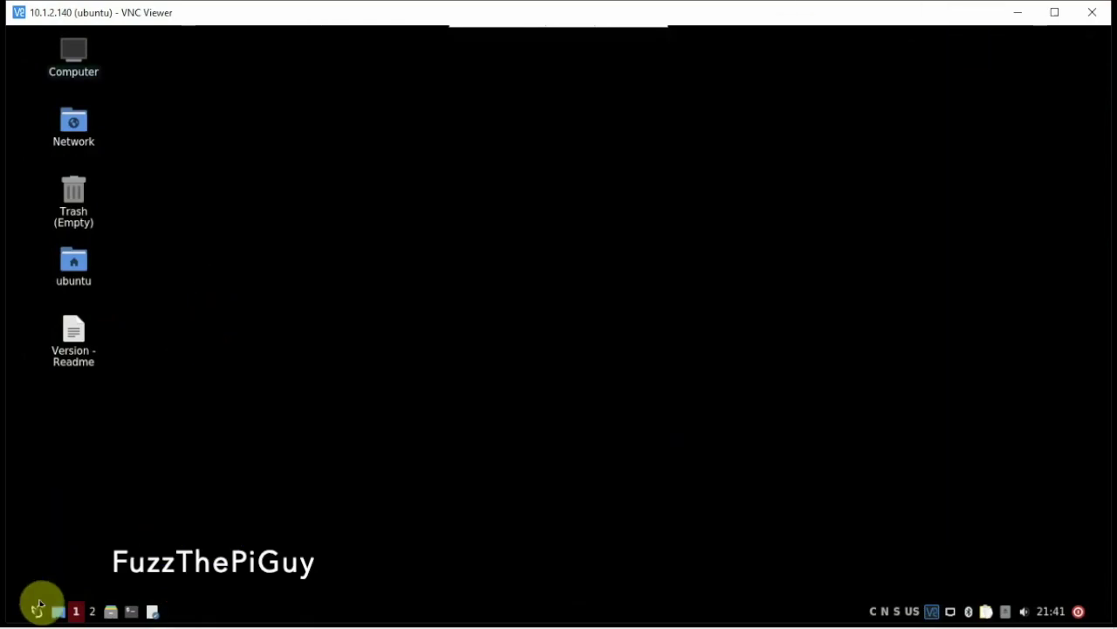
Launch Gqrx from the LXQt application menu's Other category.
left_click(38, 610)
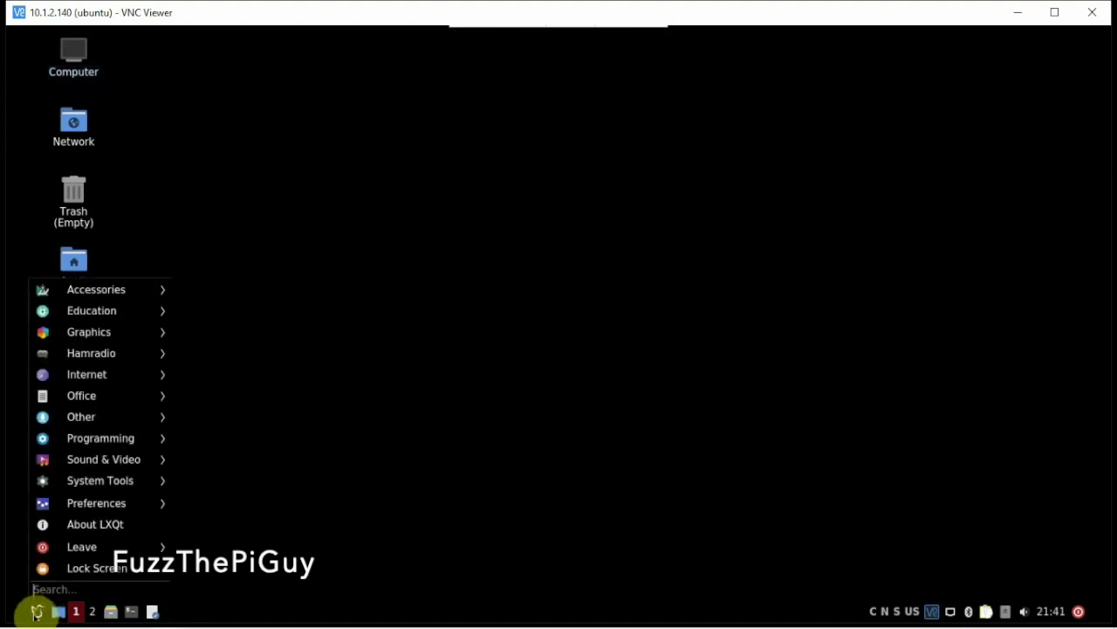
mouse_move(95, 305)
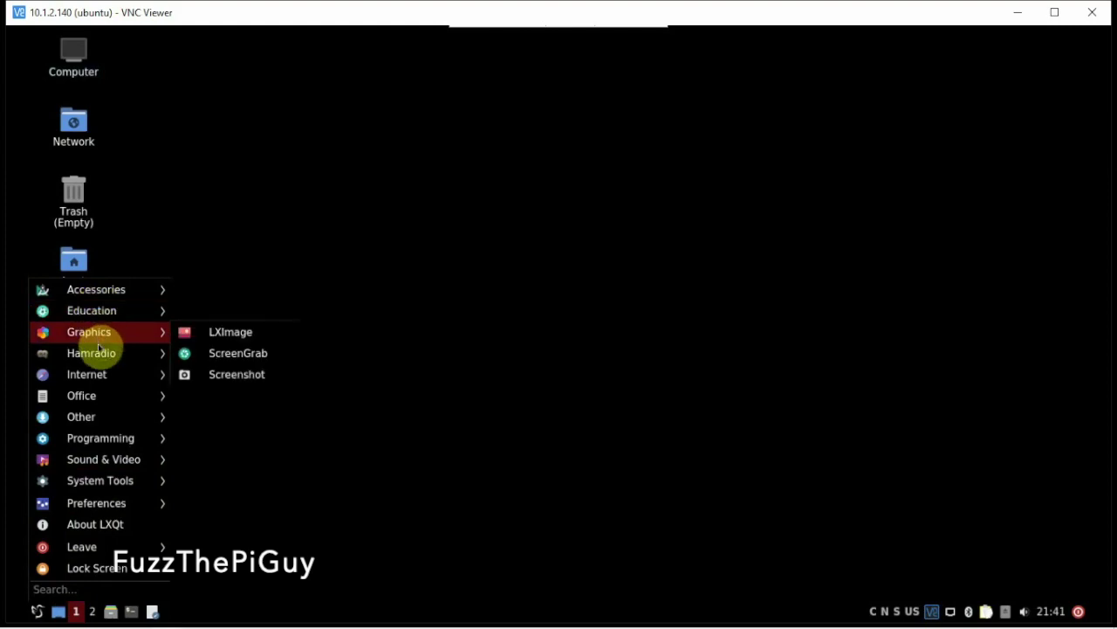
mouse_move(99, 360)
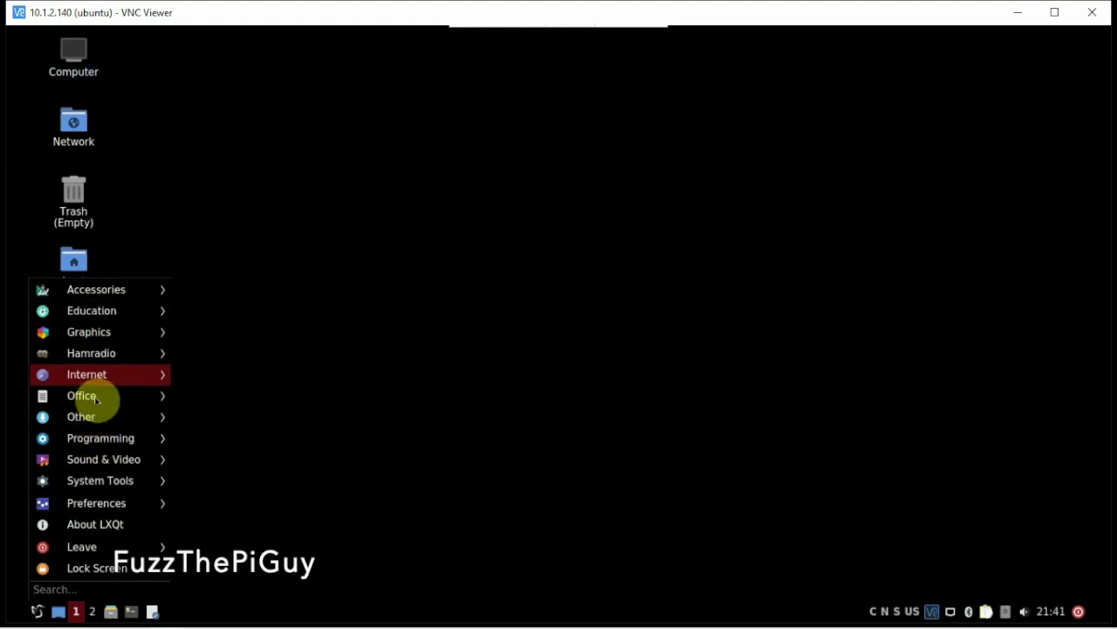
left_click(103, 336)
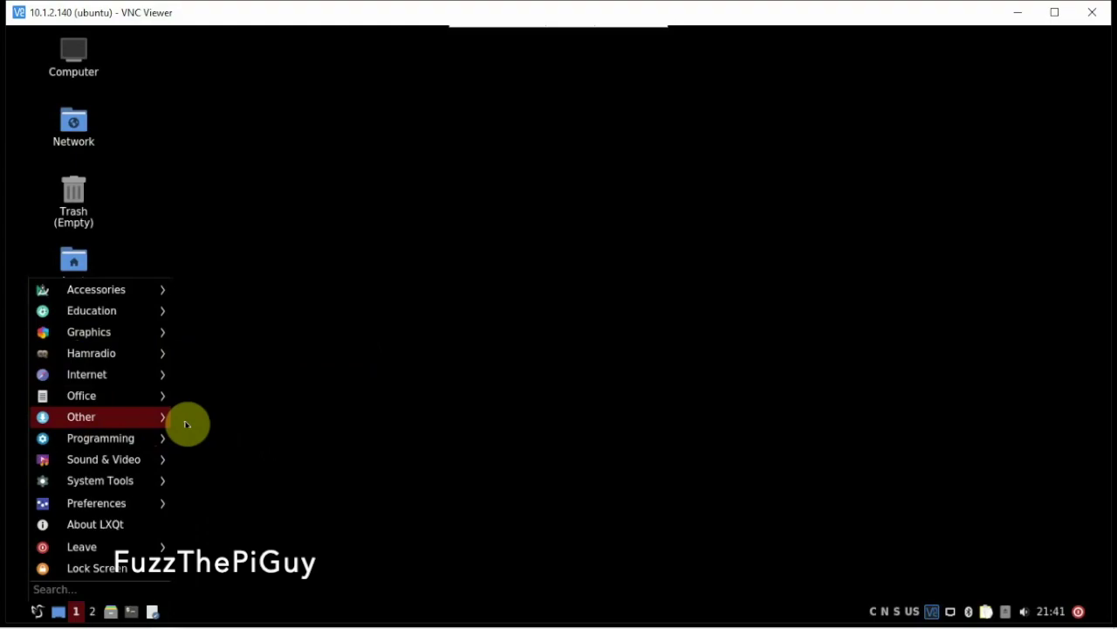
mouse_move(182, 425)
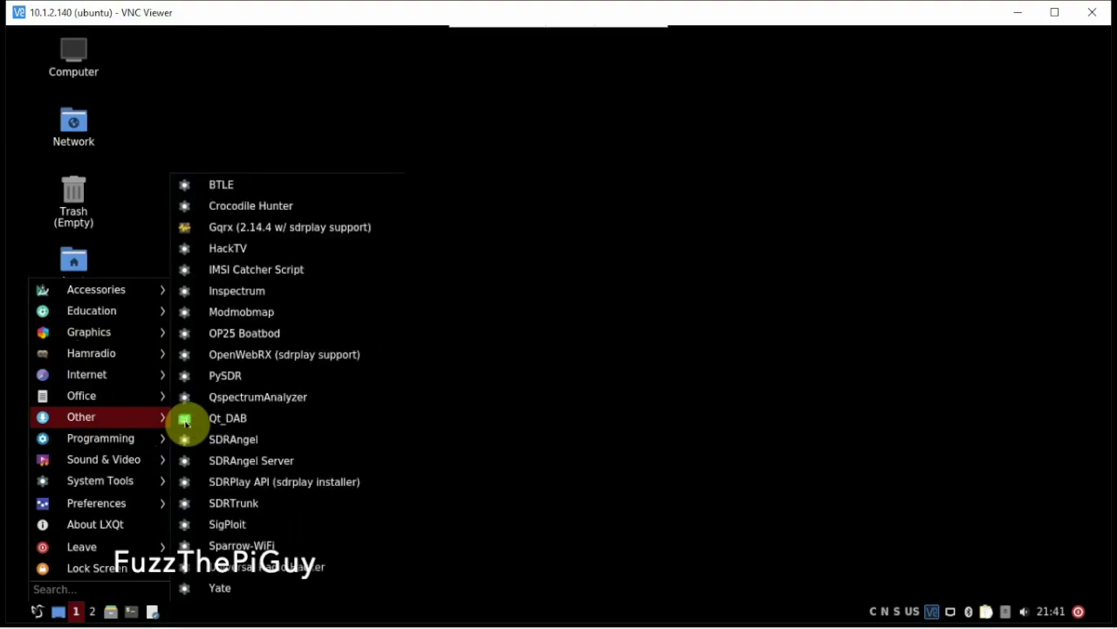
left_click(247, 236)
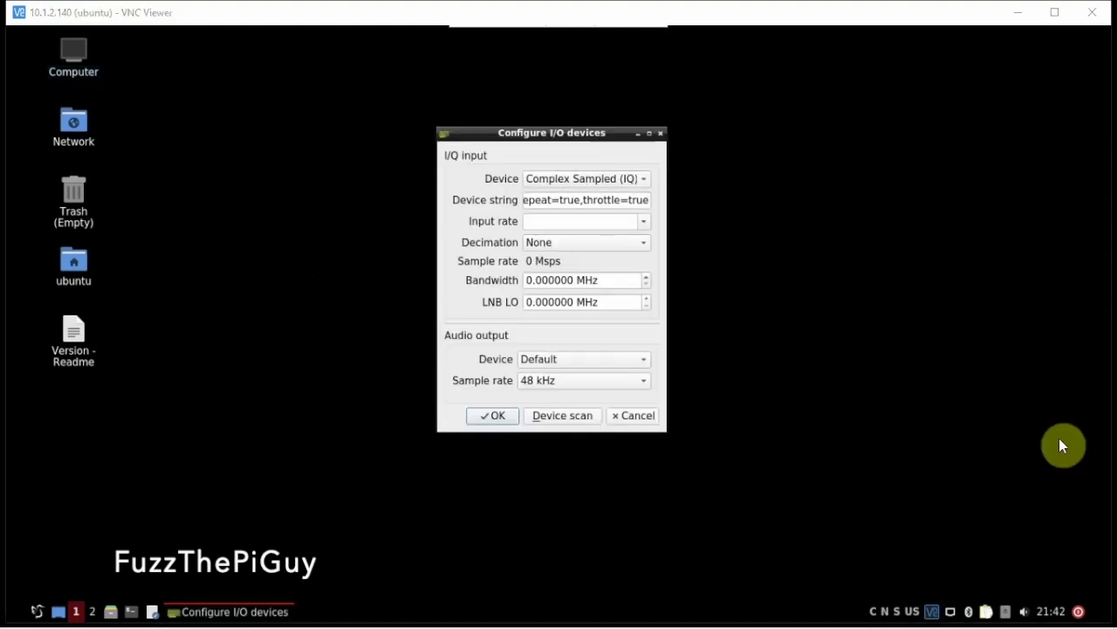
Select the Realtek RTL-SDR dongle as Gqrx's I/Q input device and confirm.
left_click(562, 178)
left_click(574, 318)
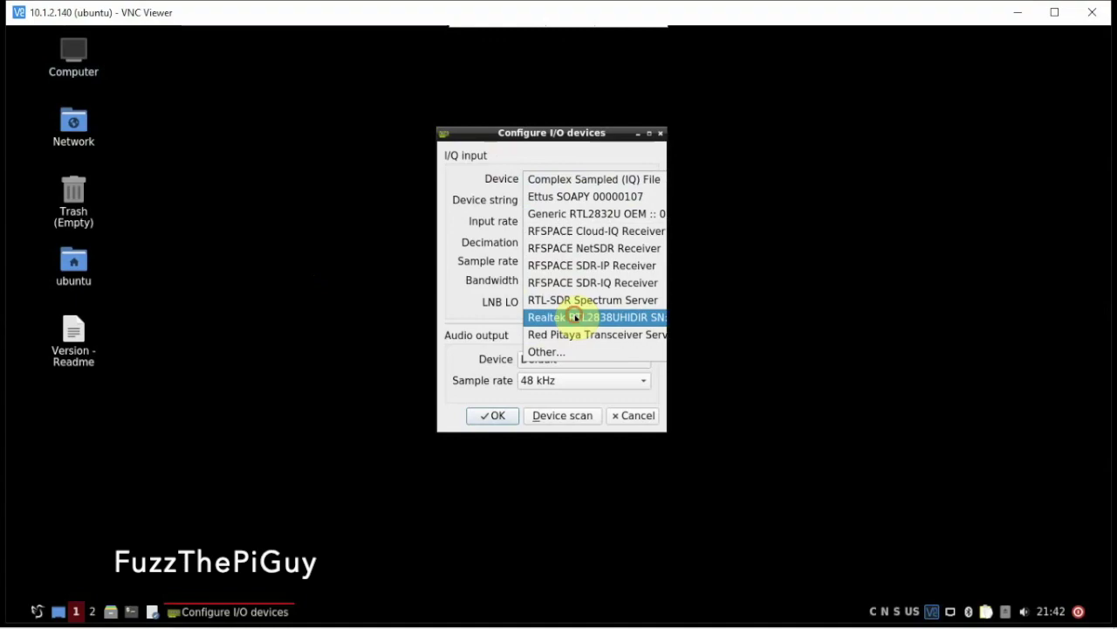
left_click(495, 416)
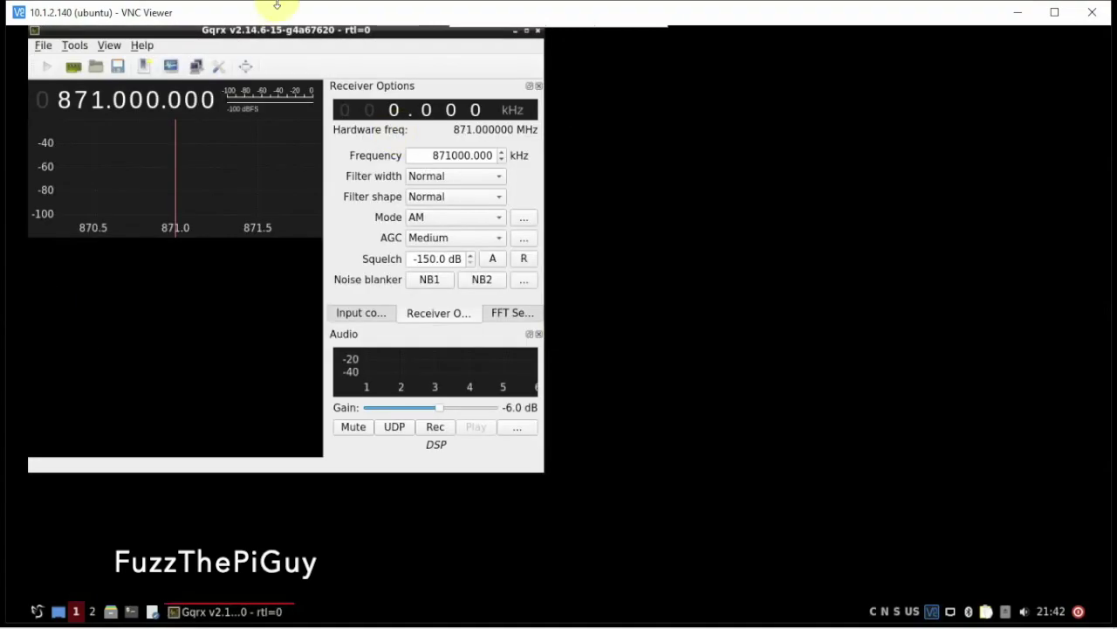
Maximize Gqrx, run the receiver to watch spectrum and waterfall, then stop and close it.
left_click(528, 32)
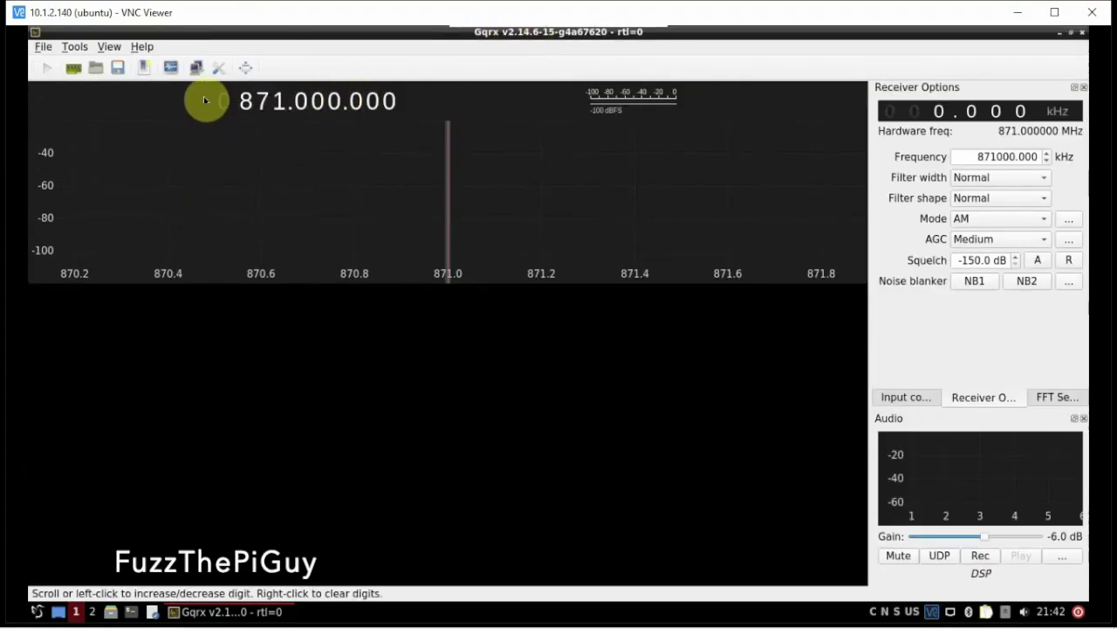
left_click(49, 69)
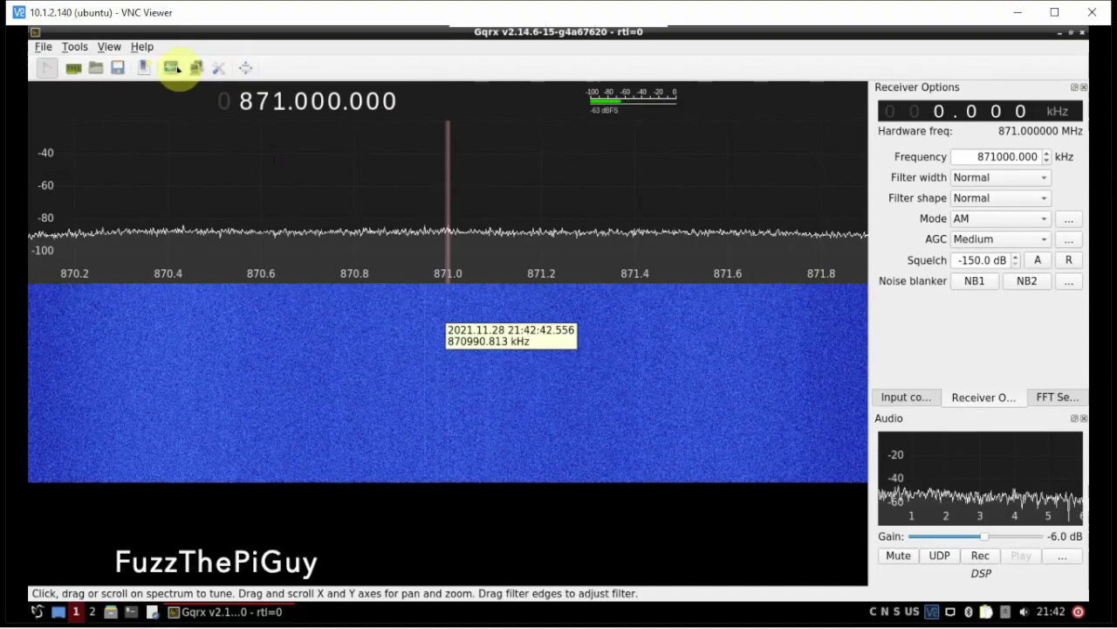
left_click(46, 68)
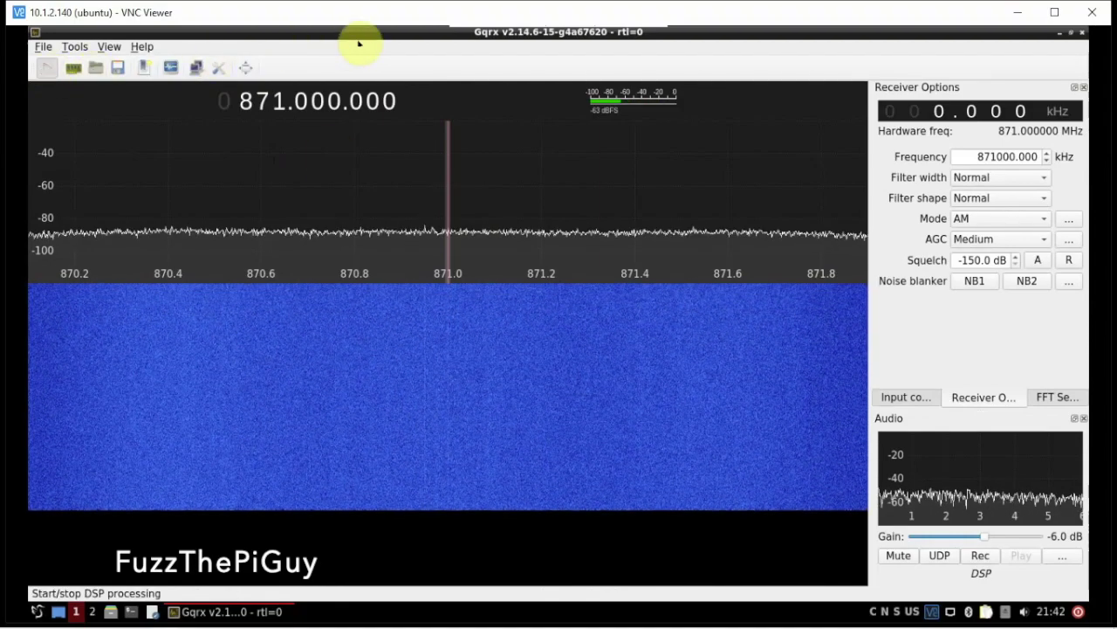
left_click(1083, 32)
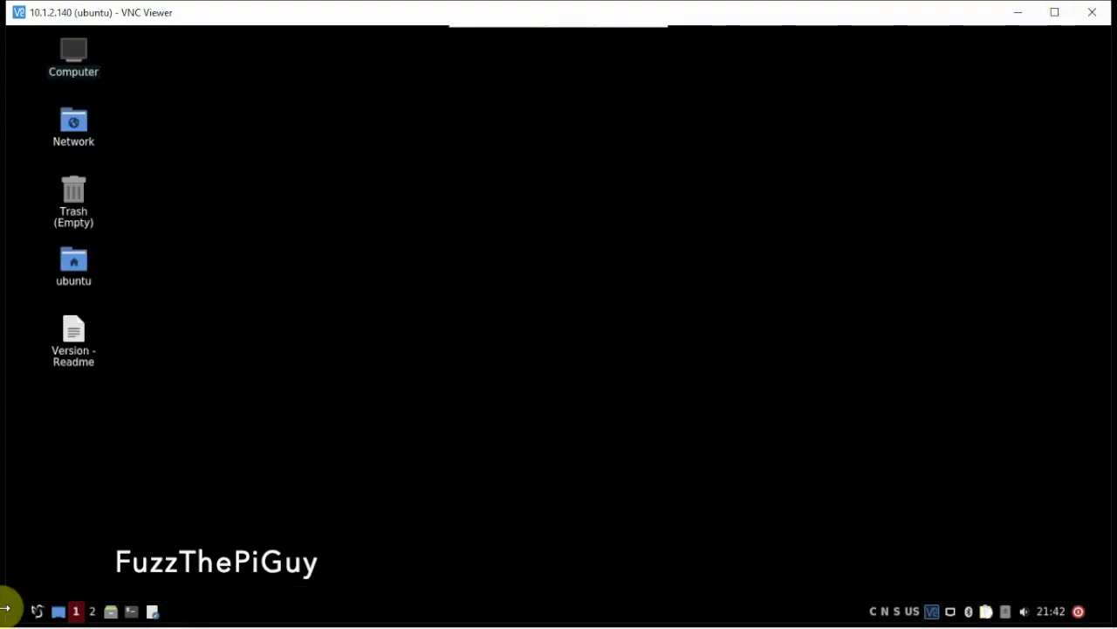
Open the LXQt application menu on the Pi and show the System Tools entries, including Htop.
left_click(39, 609)
mouse_move(102, 289)
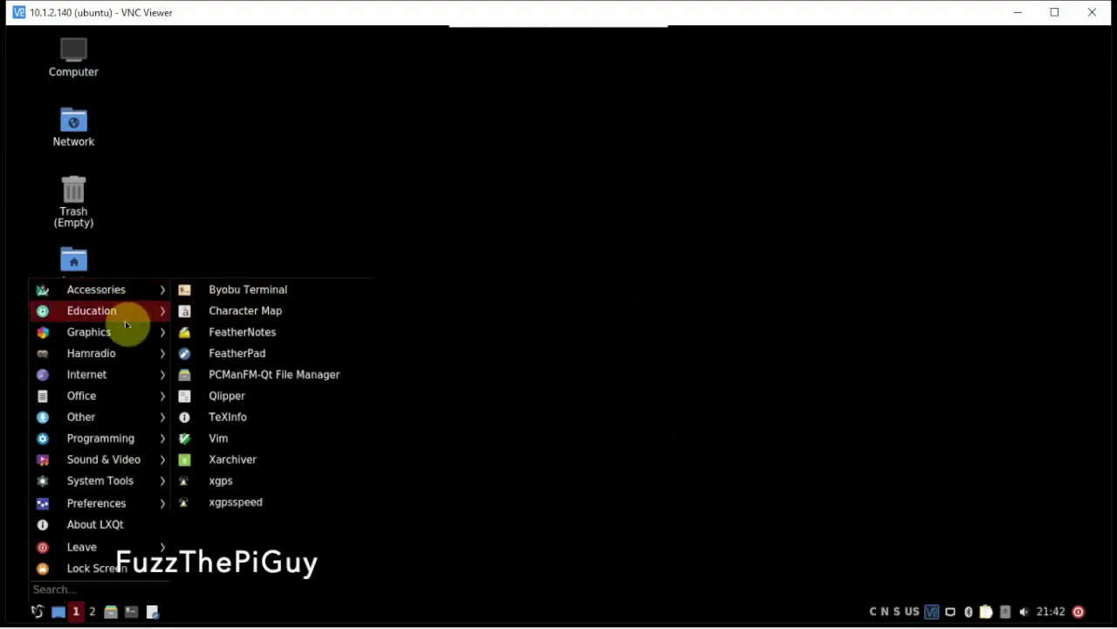
mouse_move(127, 322)
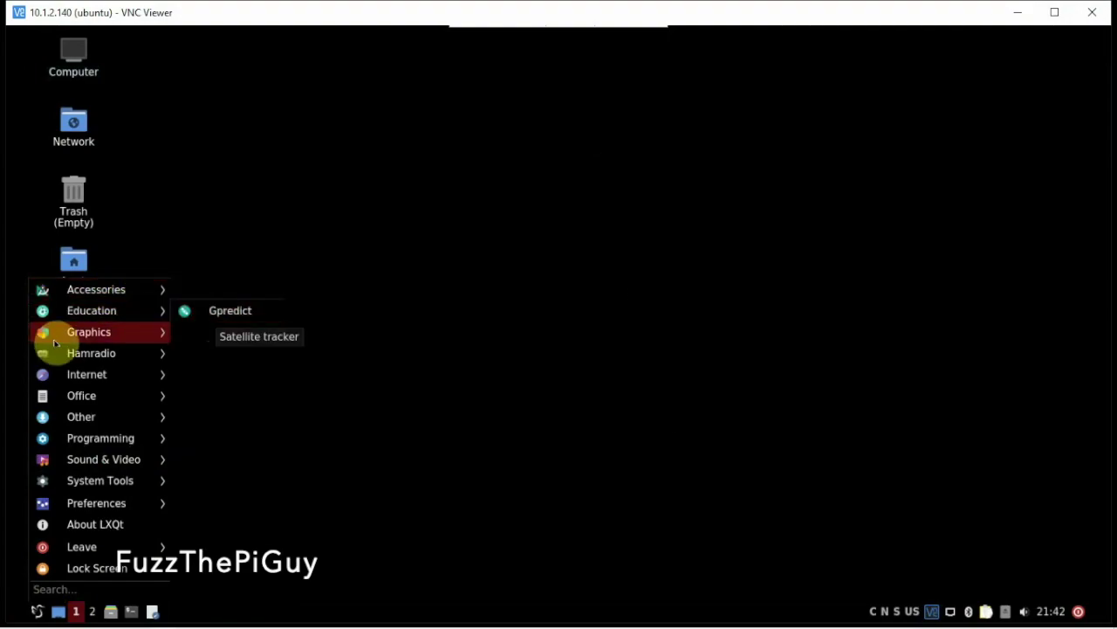
mouse_move(112, 343)
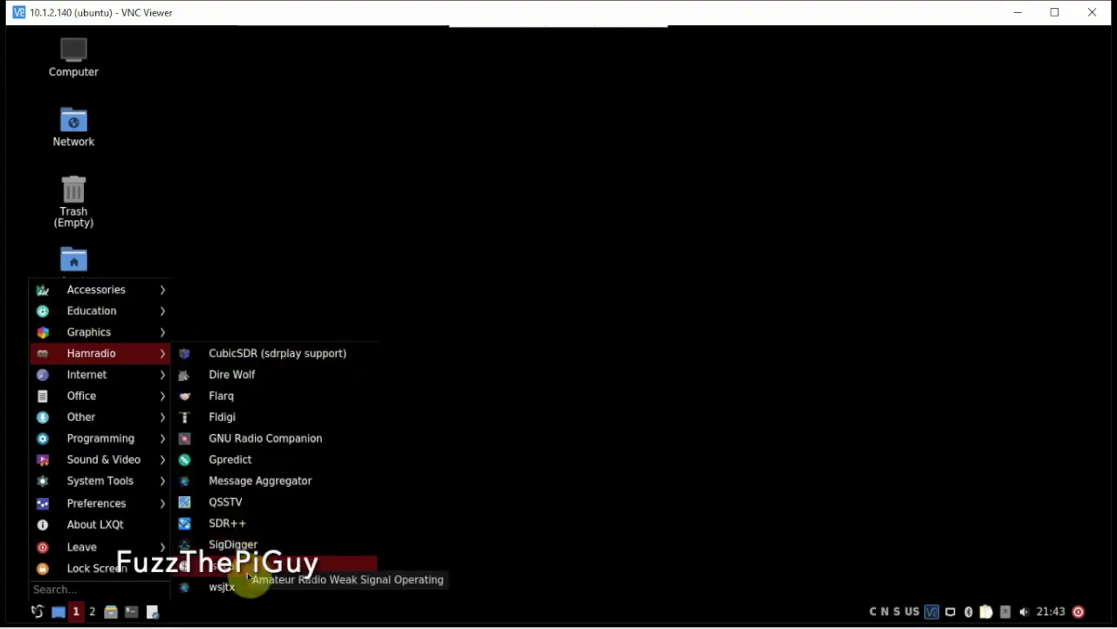
mouse_move(131, 505)
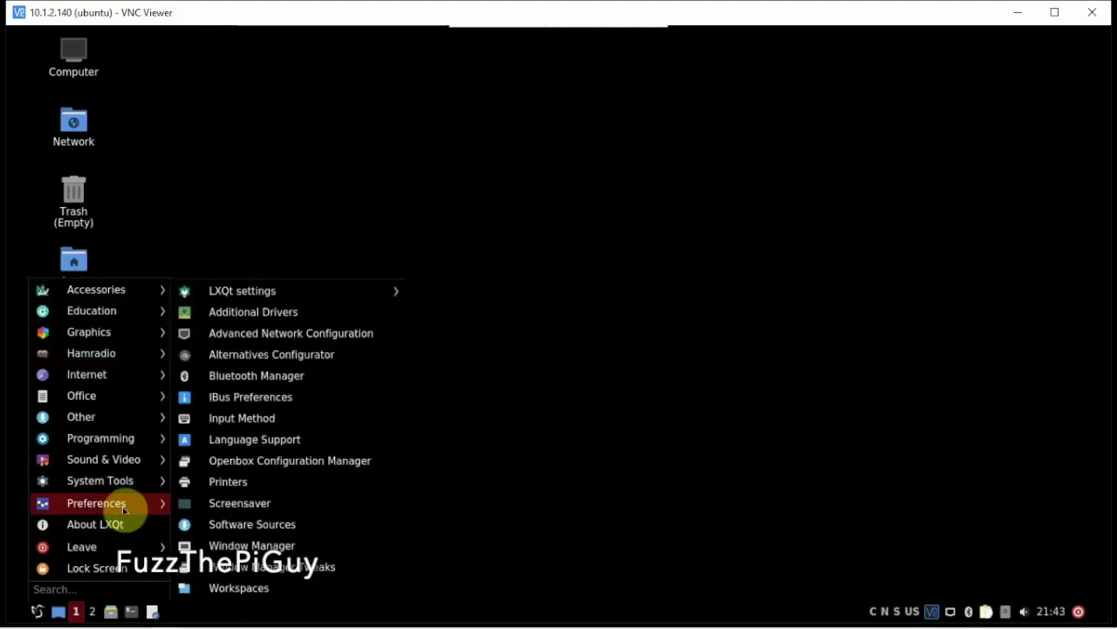
mouse_move(107, 487)
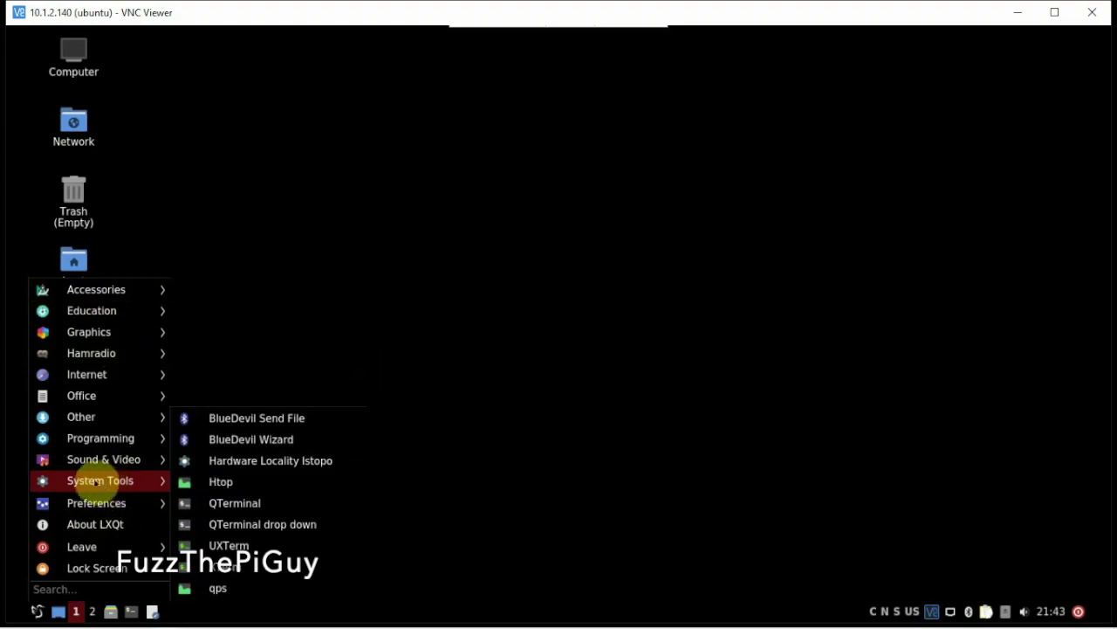
Run Htop from System Tools to check the Pi's idle CPU and memory, then quit it.
left_click(205, 481)
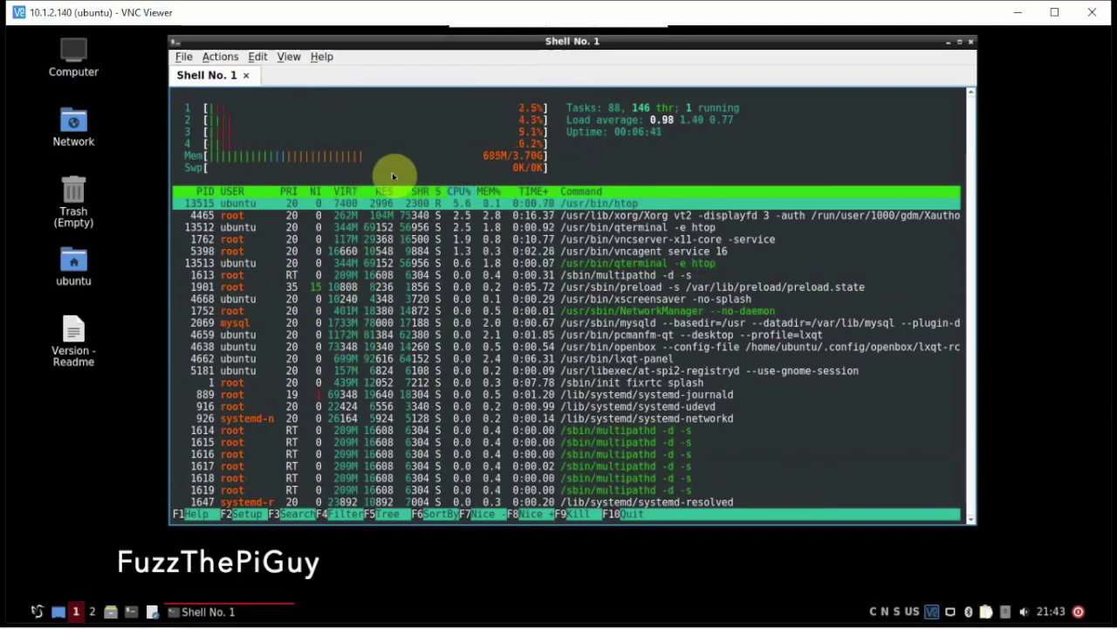
left_click(422, 134)
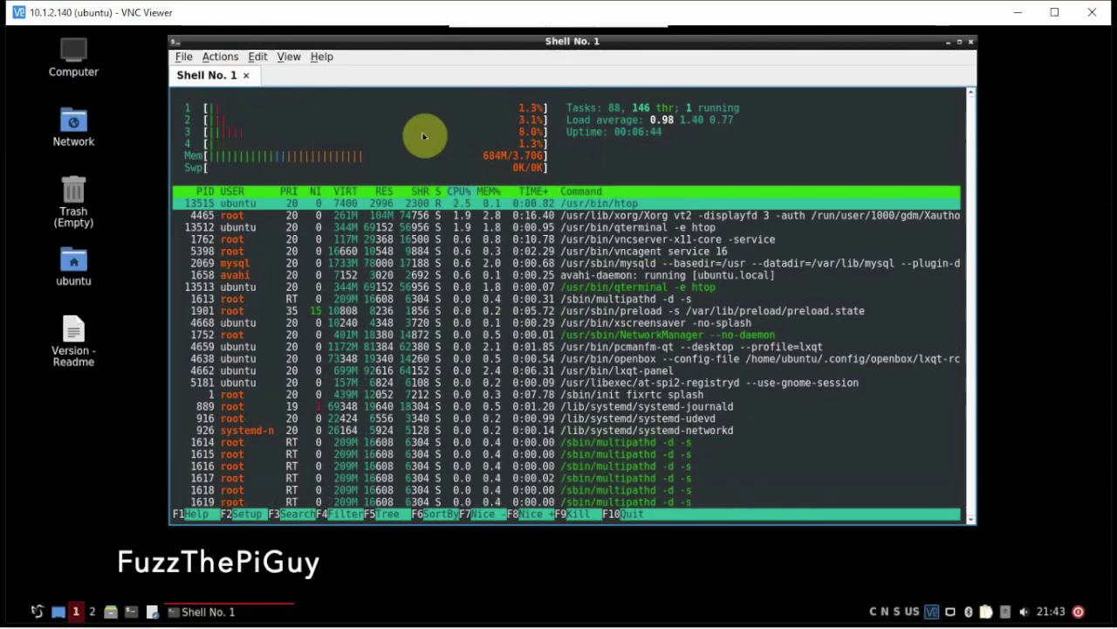
key("q")
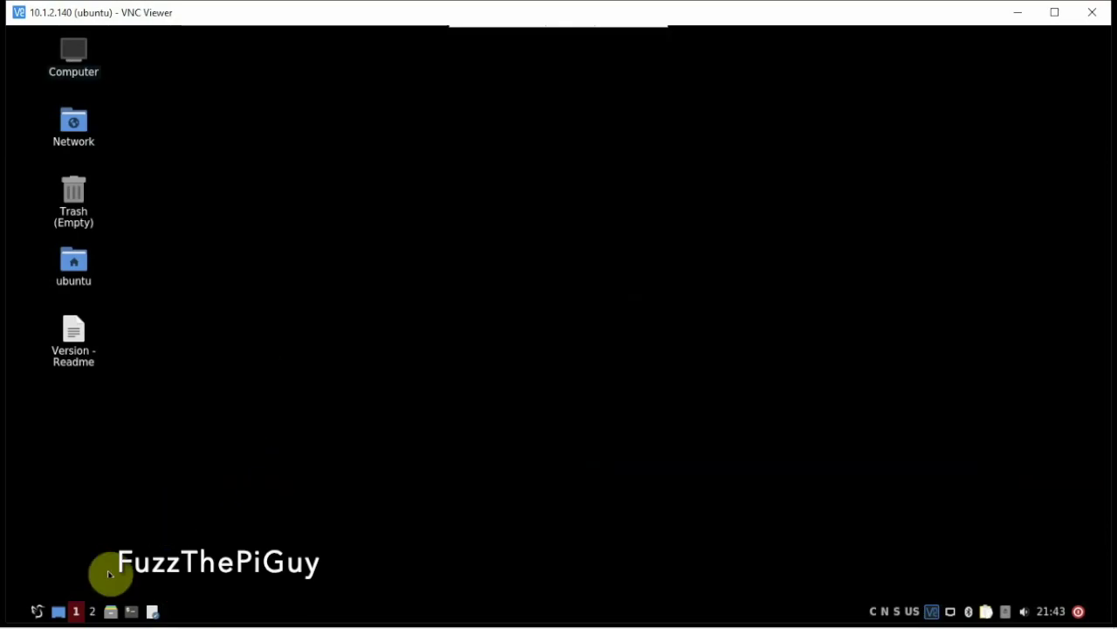
Launch Dire Wolf from the Hamradio menu, close its terminal, and reopen the application menu.
left_click(35, 610)
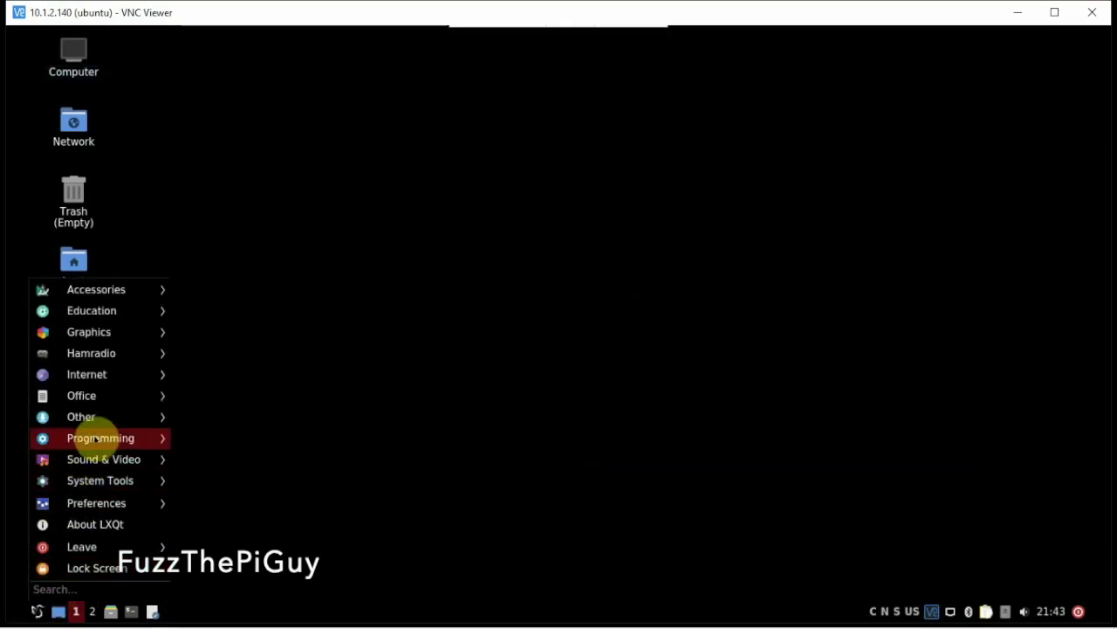
mouse_move(121, 397)
mouse_move(127, 351)
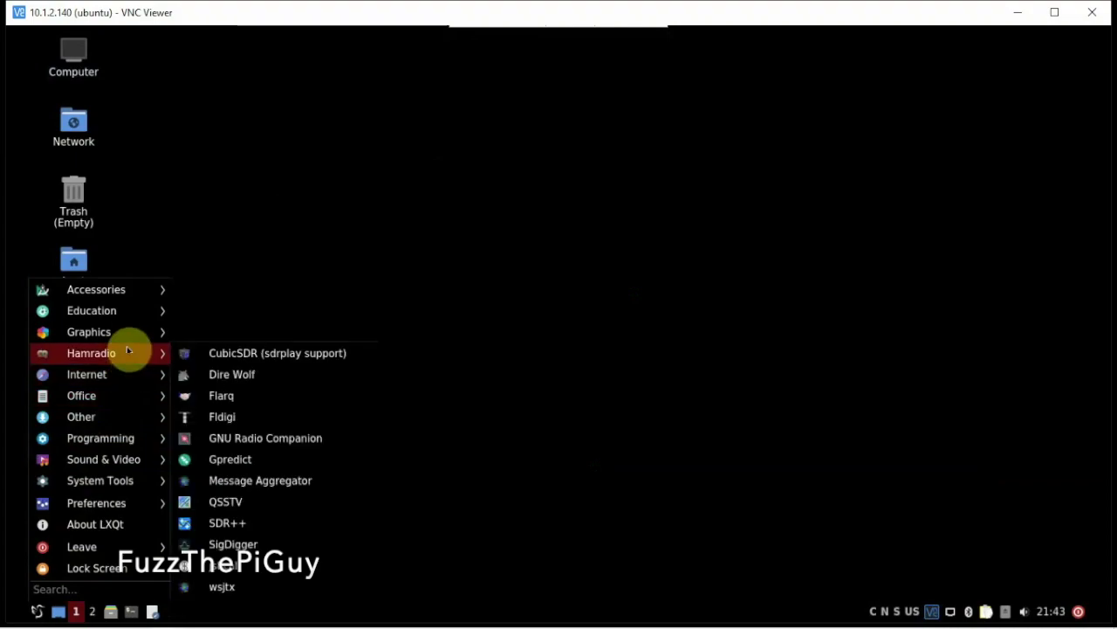
left_click(209, 372)
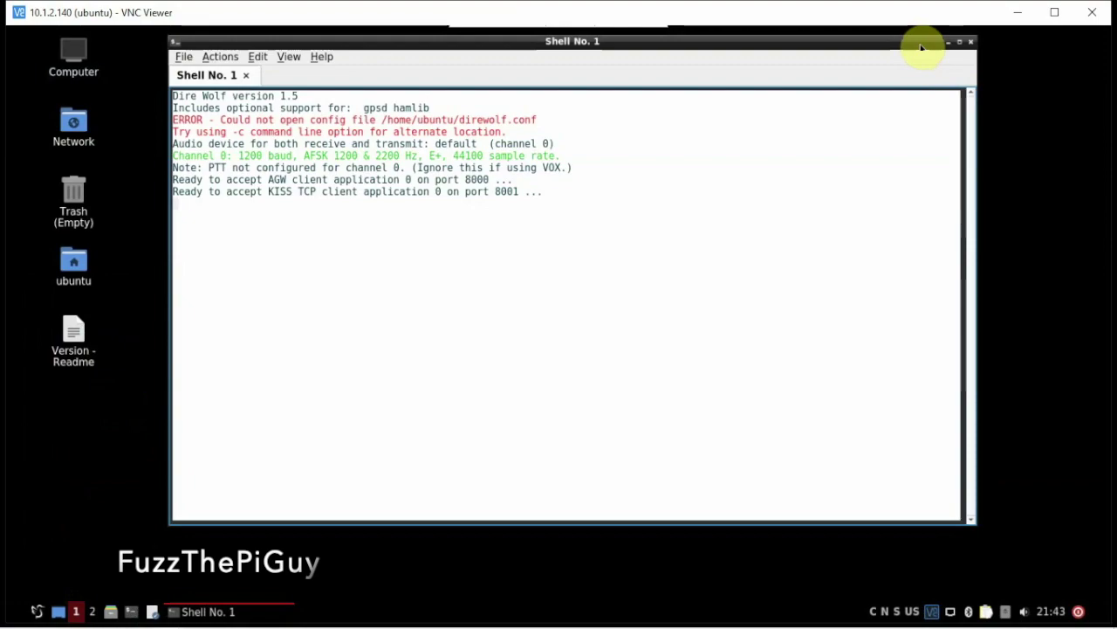
left_click(969, 43)
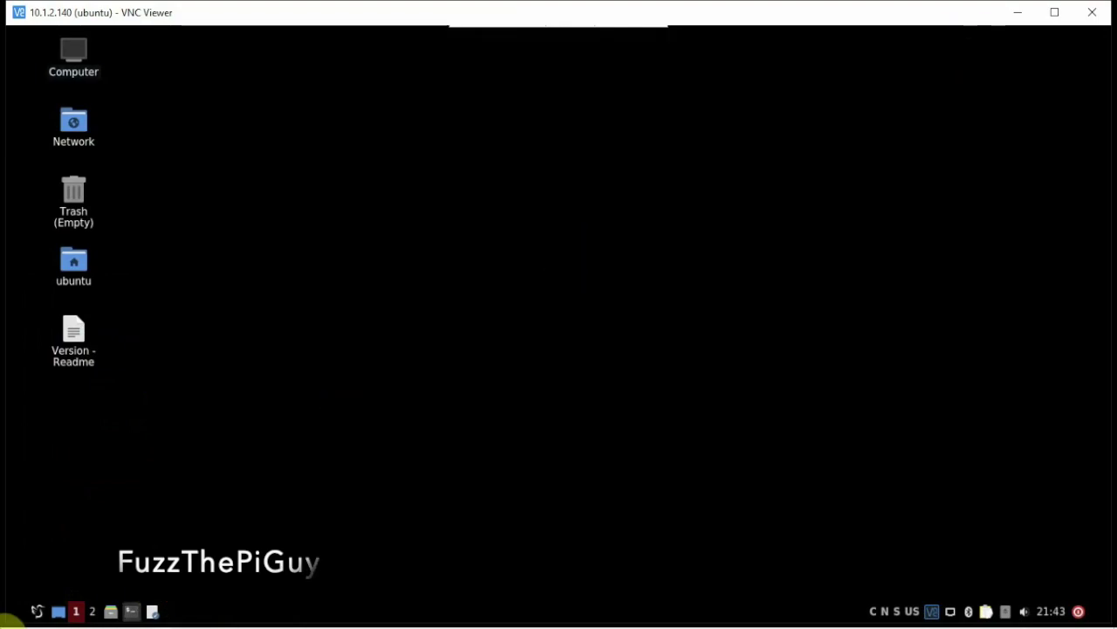
left_click(39, 609)
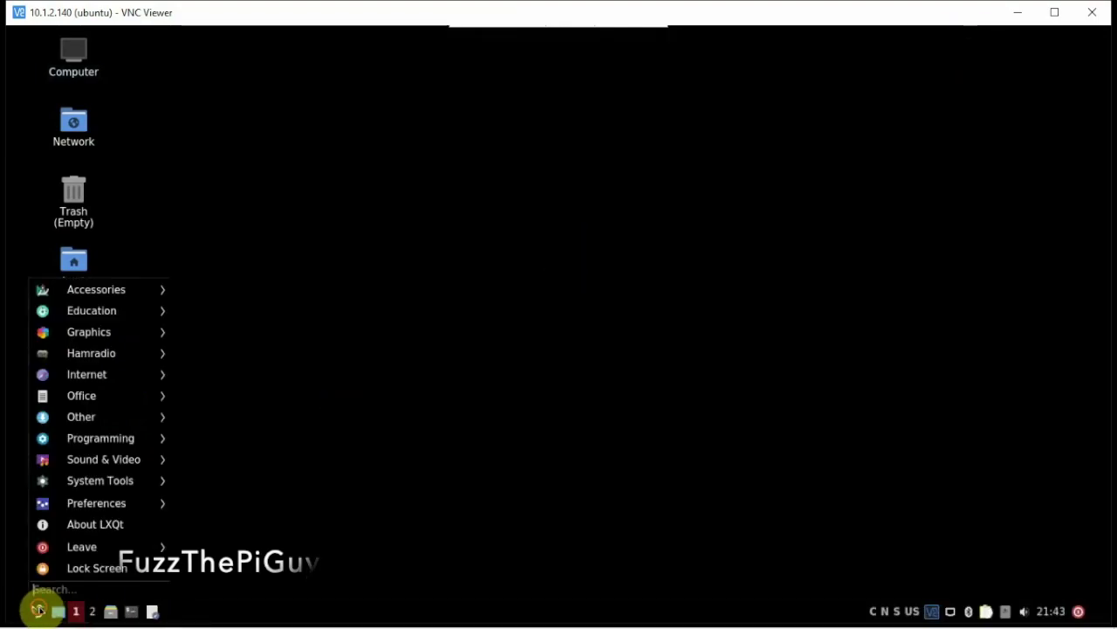
Start CubicSDR on the Generic RTL2832U OEM dongle, view 100 MHz maximized, then close it.
mouse_move(137, 351)
left_click(202, 352)
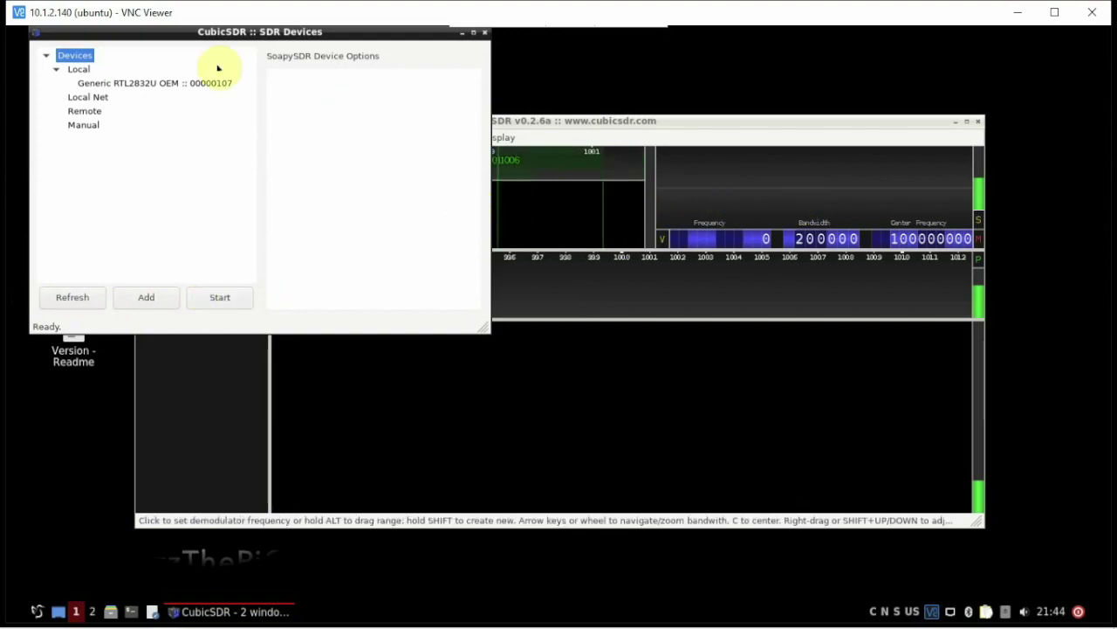
left_click(160, 84)
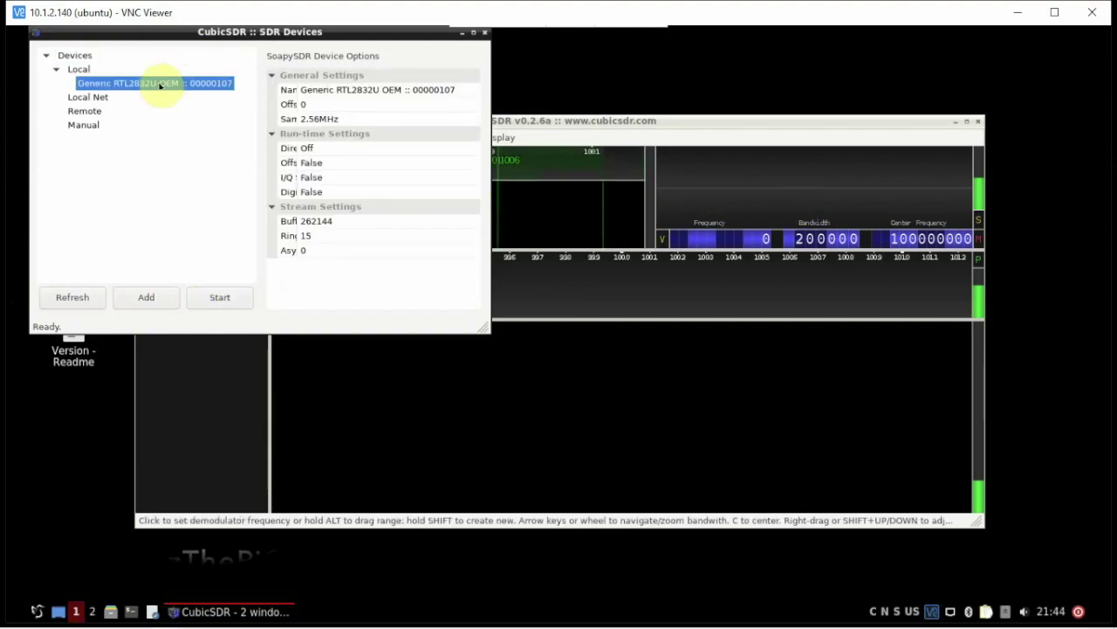
left_click(228, 297)
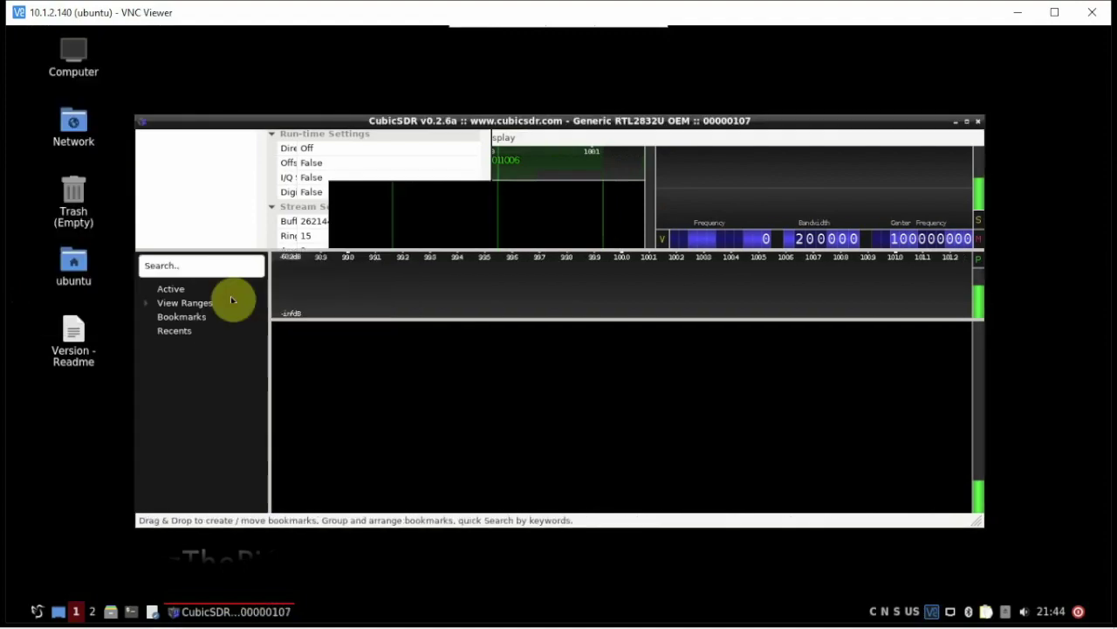
left_click(968, 122)
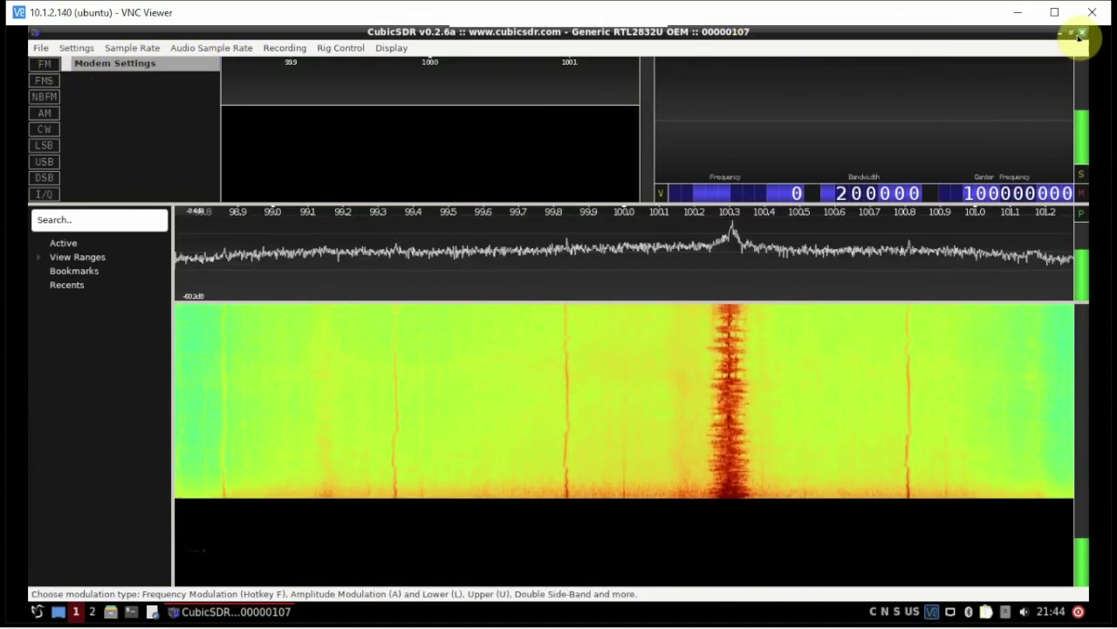
left_click(1081, 35)
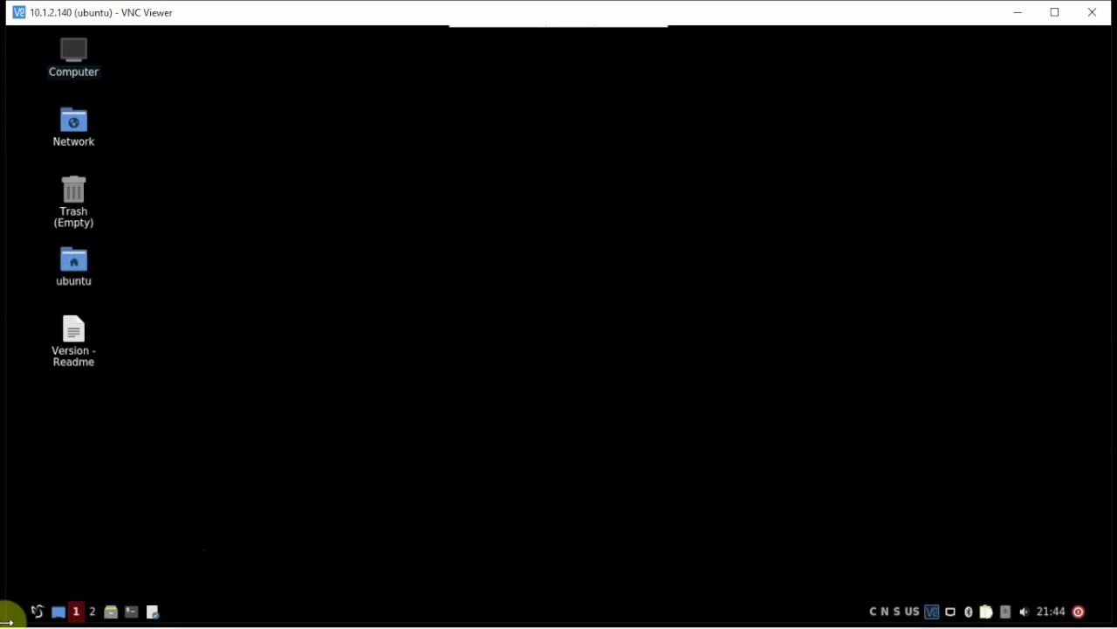
Launch Gqrx from the Other menu and start DSP so the 871 MHz spectrum runs live.
left_click(38, 611)
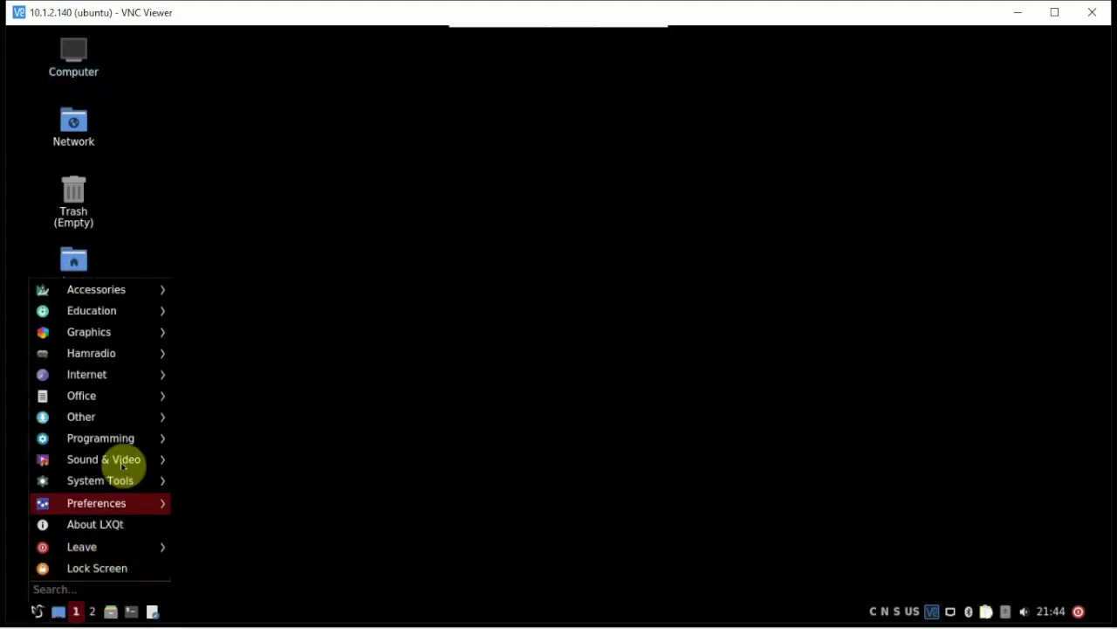
mouse_move(105, 358)
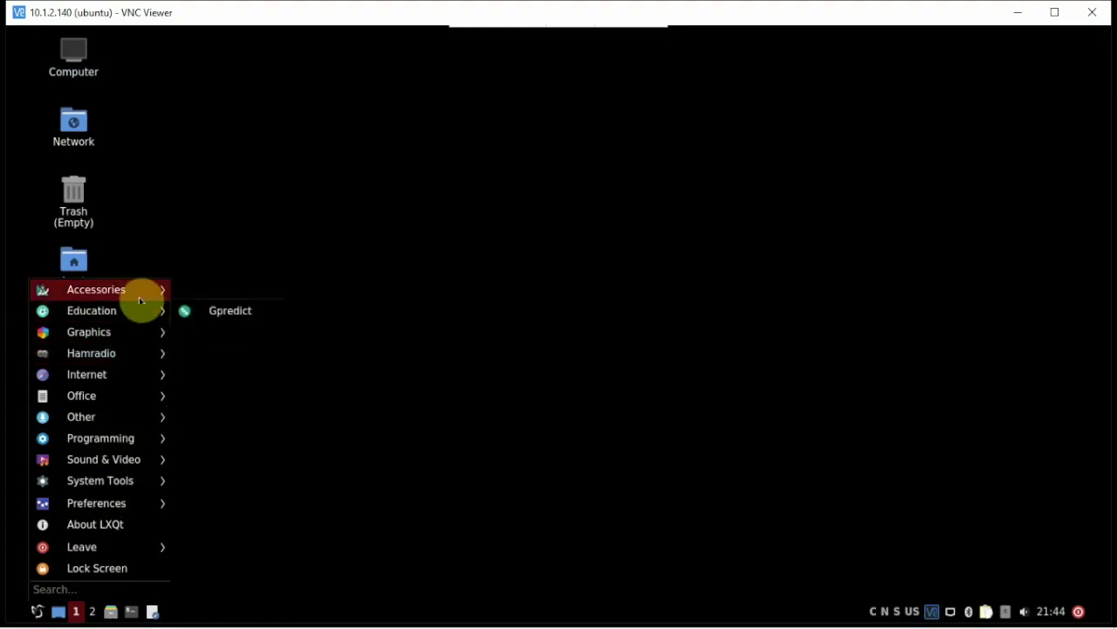
mouse_move(131, 330)
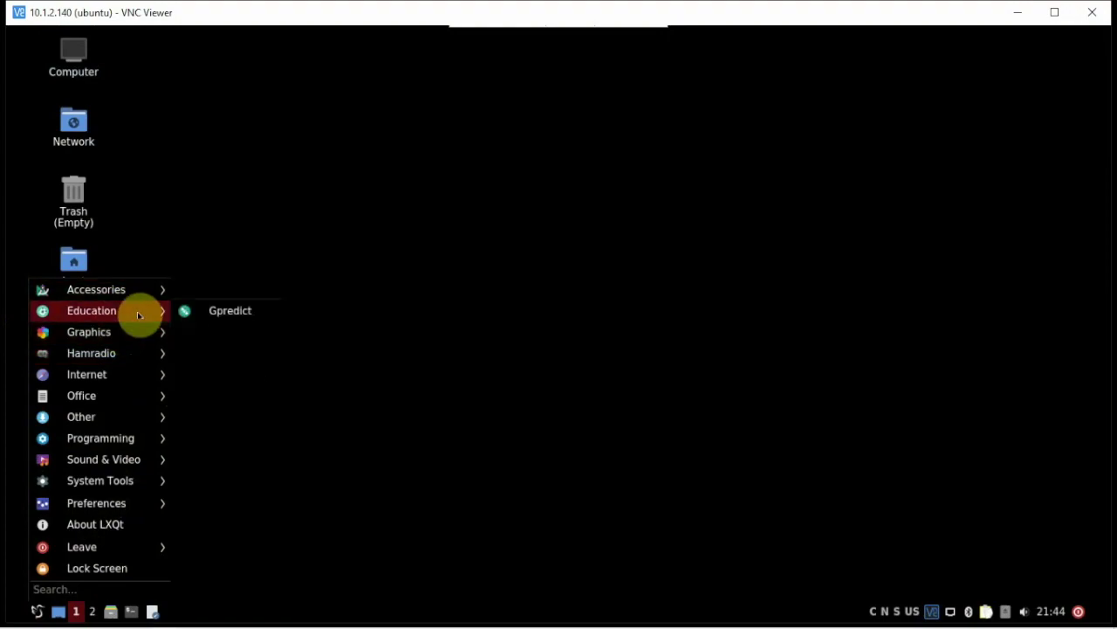
mouse_move(122, 426)
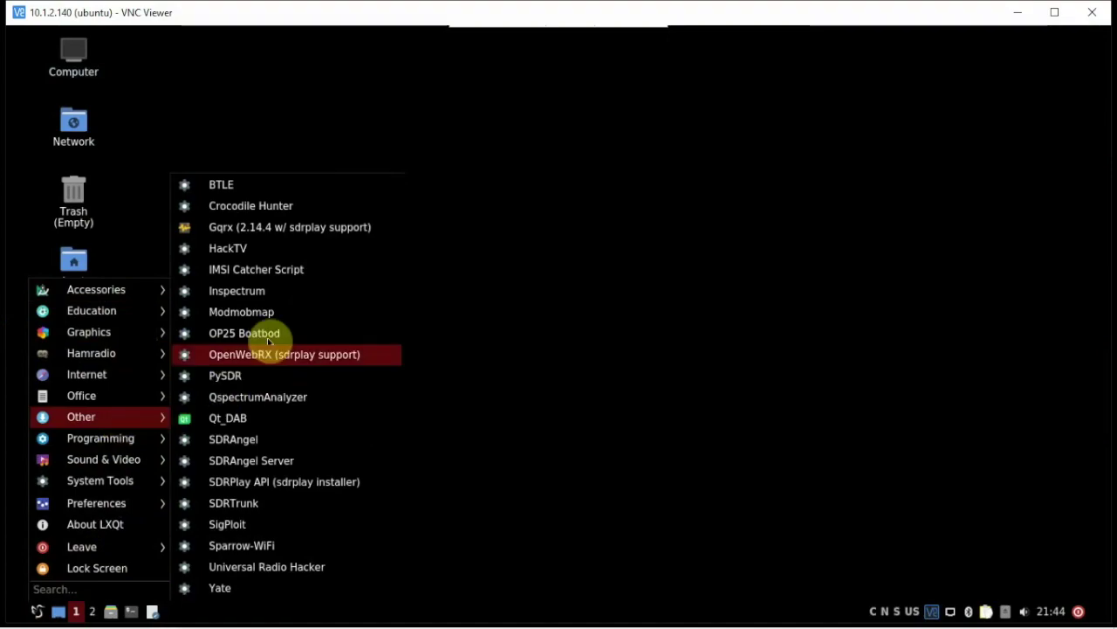
left_click(253, 234)
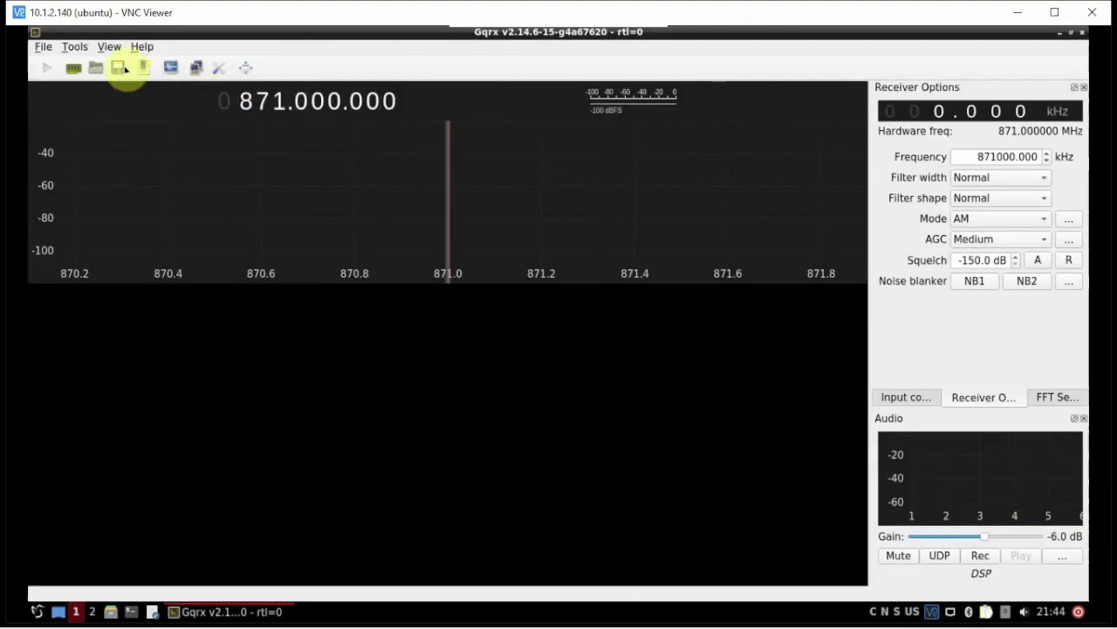
left_click(47, 68)
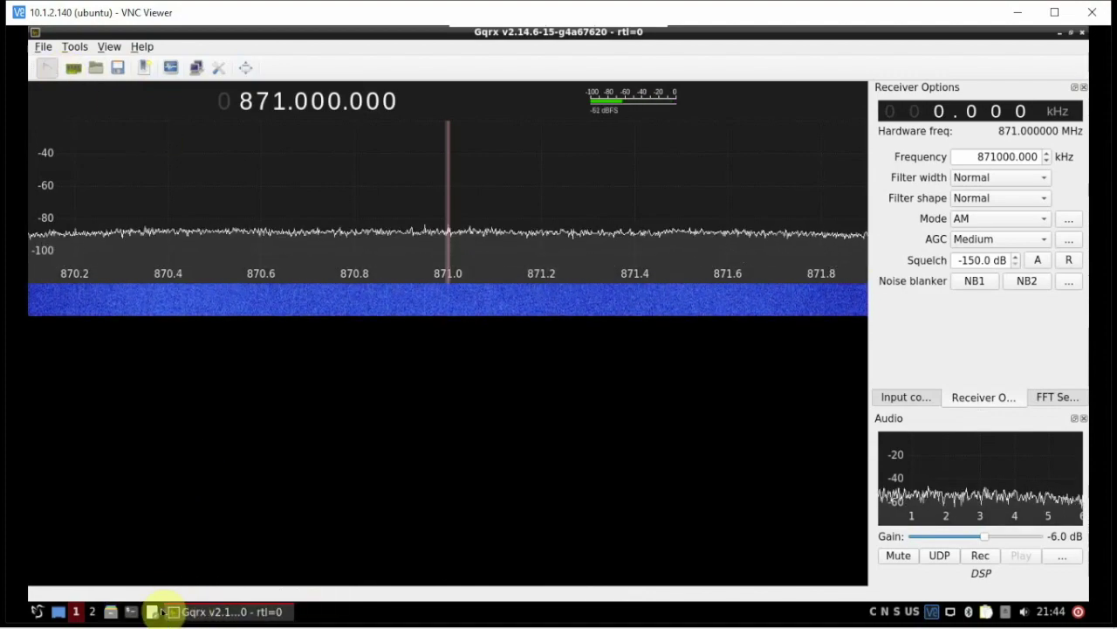
Run htop in a new terminal, showing gqrx as the top process at about 140% CPU.
left_click(130, 612)
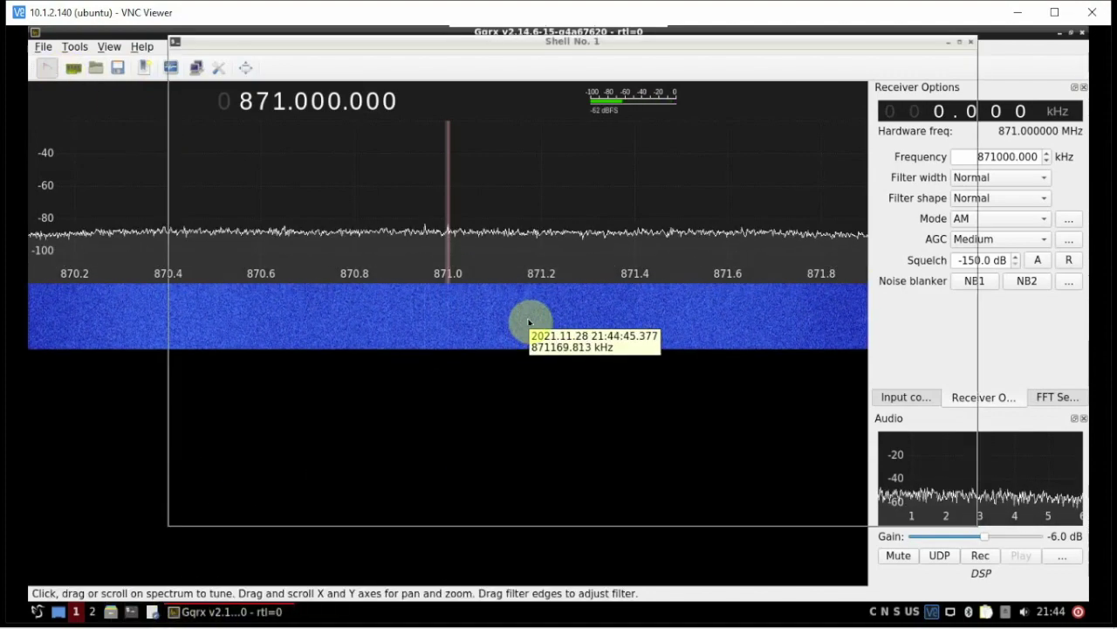
type("ht")
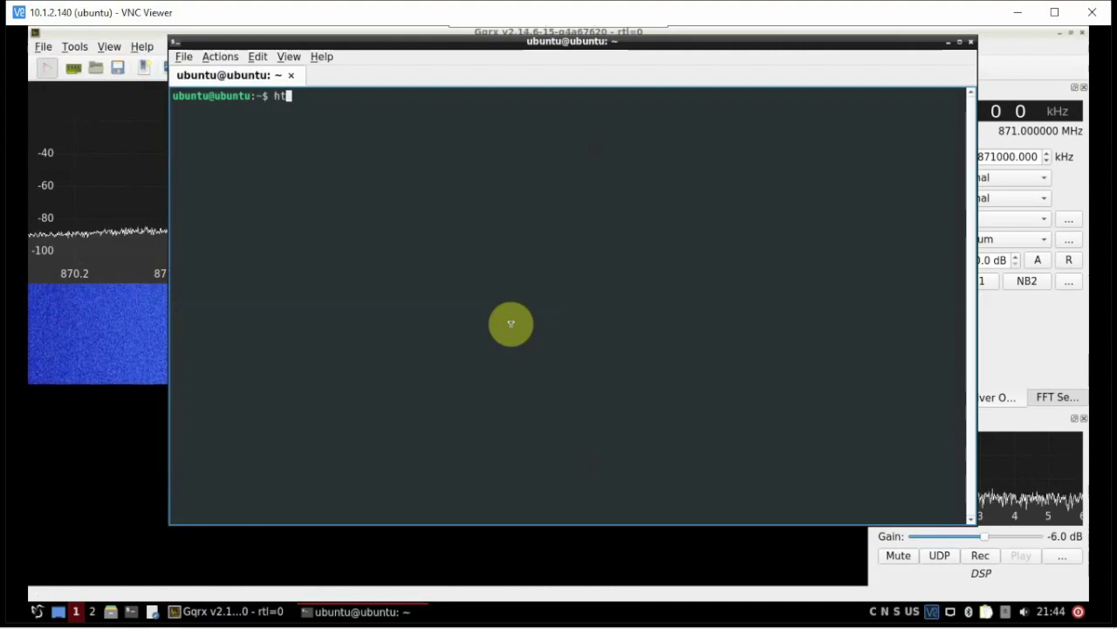
type("op")
key("Return")
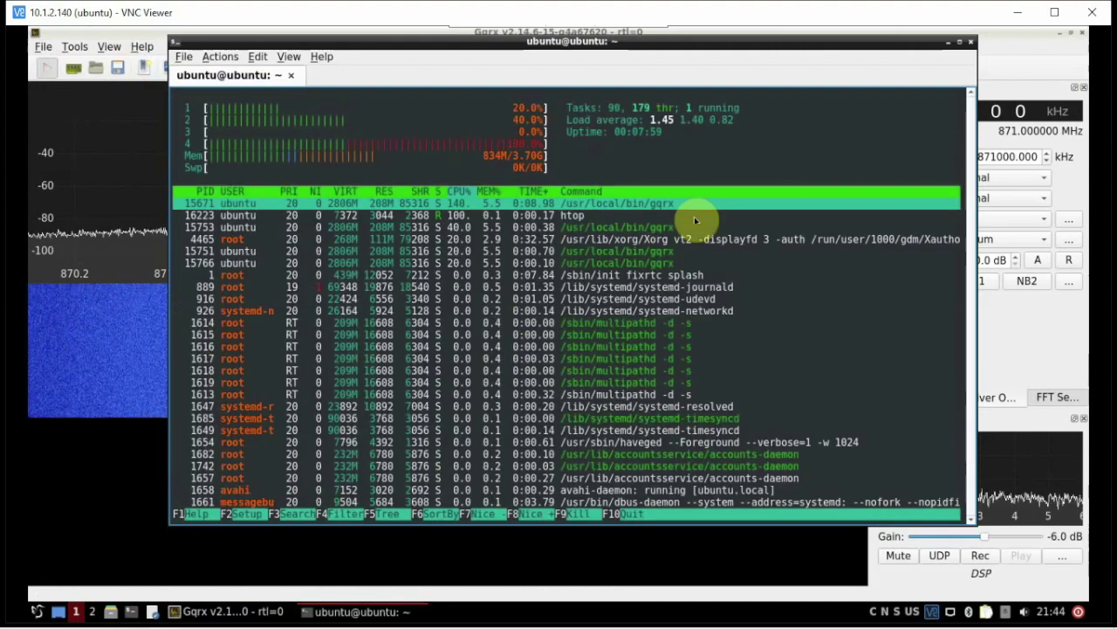